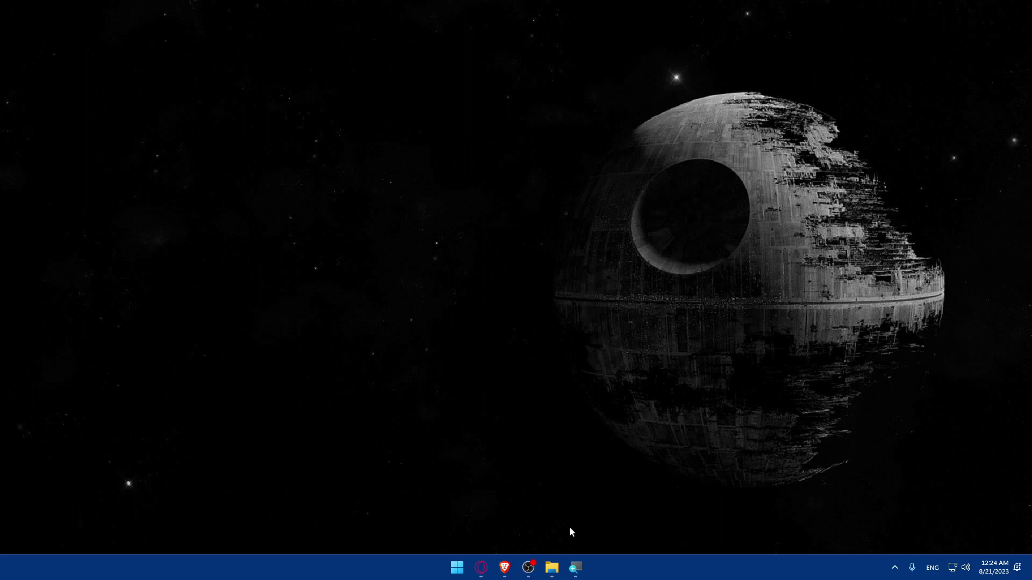
Launch Brave and load bigcartel.com from the address bar
left_click(504, 567)
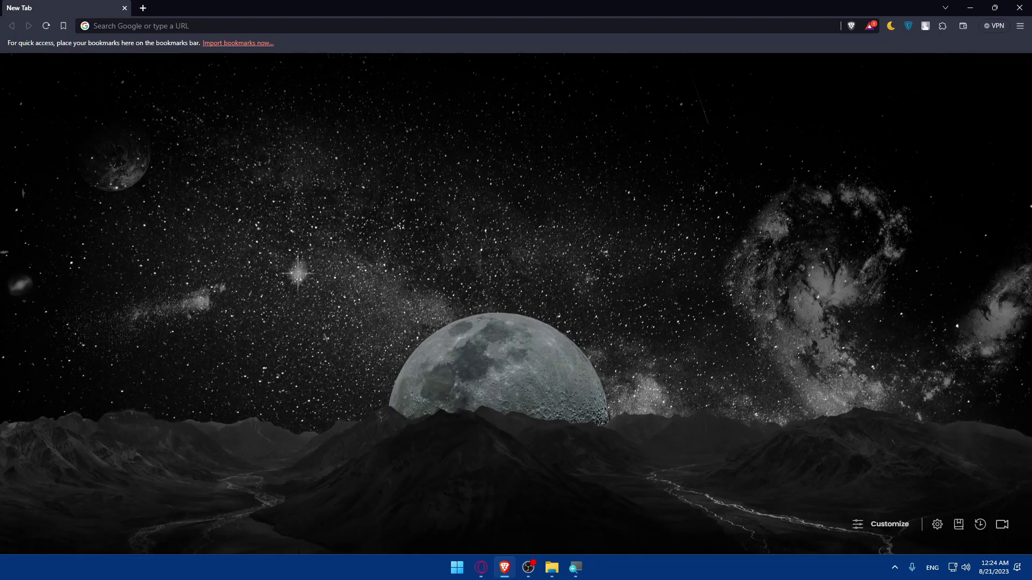
key("super+e")
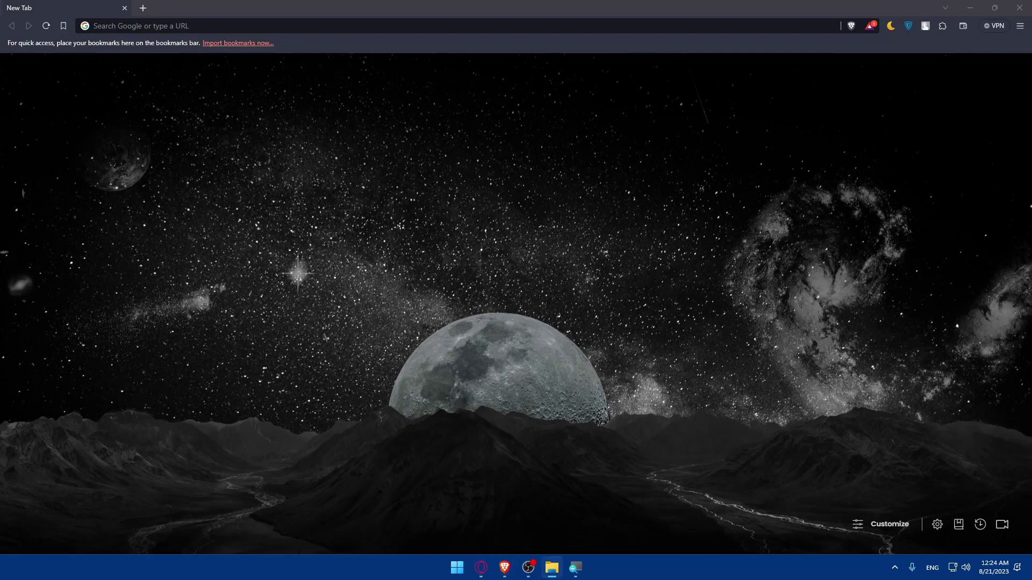
left_click(491, 242)
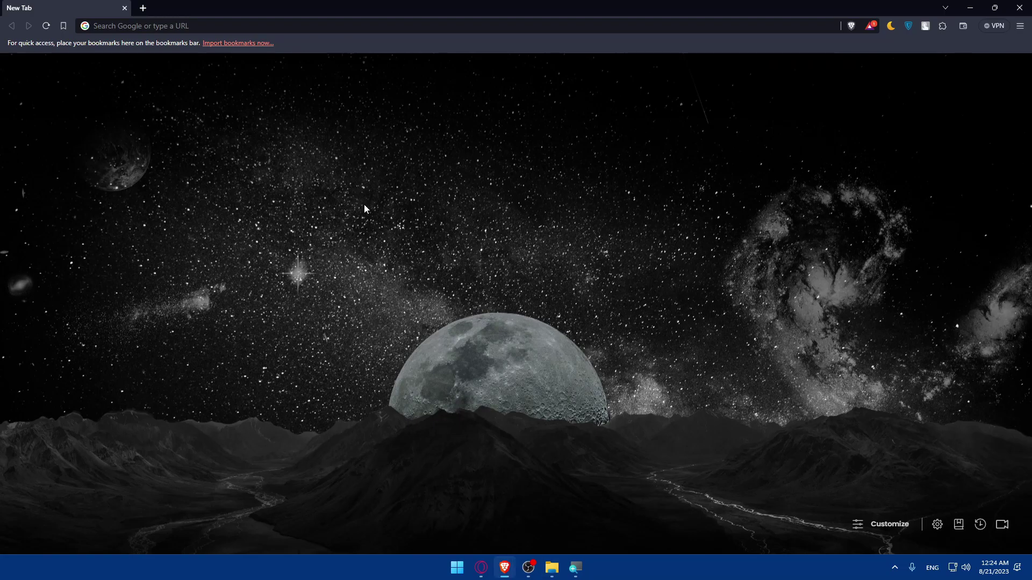
left_click(194, 26)
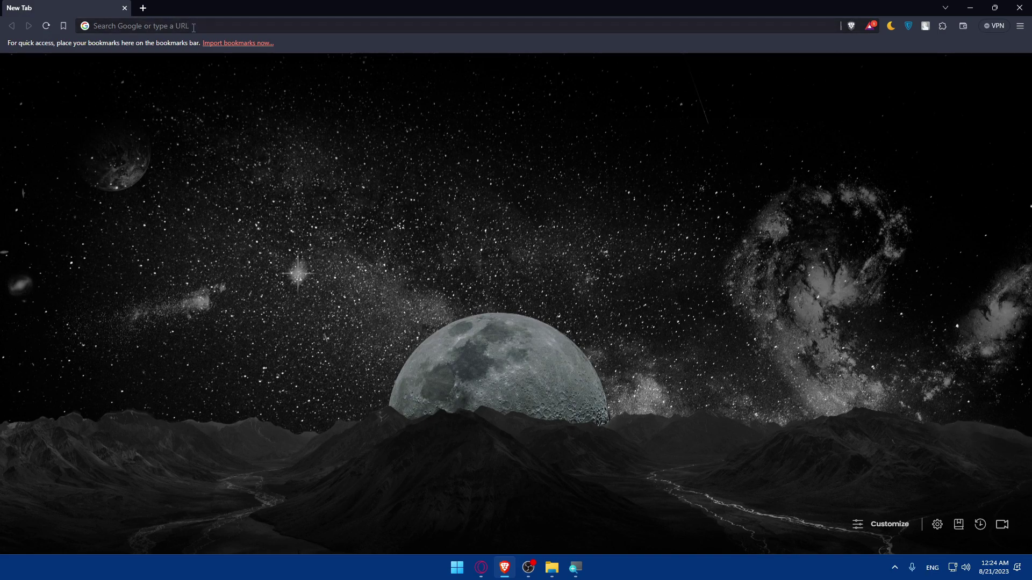
type("bigca")
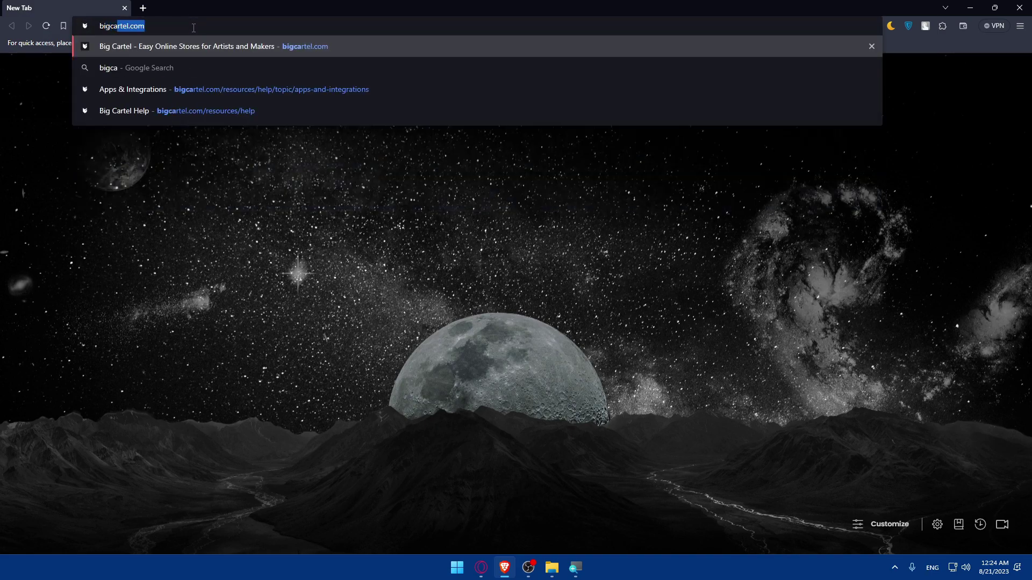
type("rtel.com")
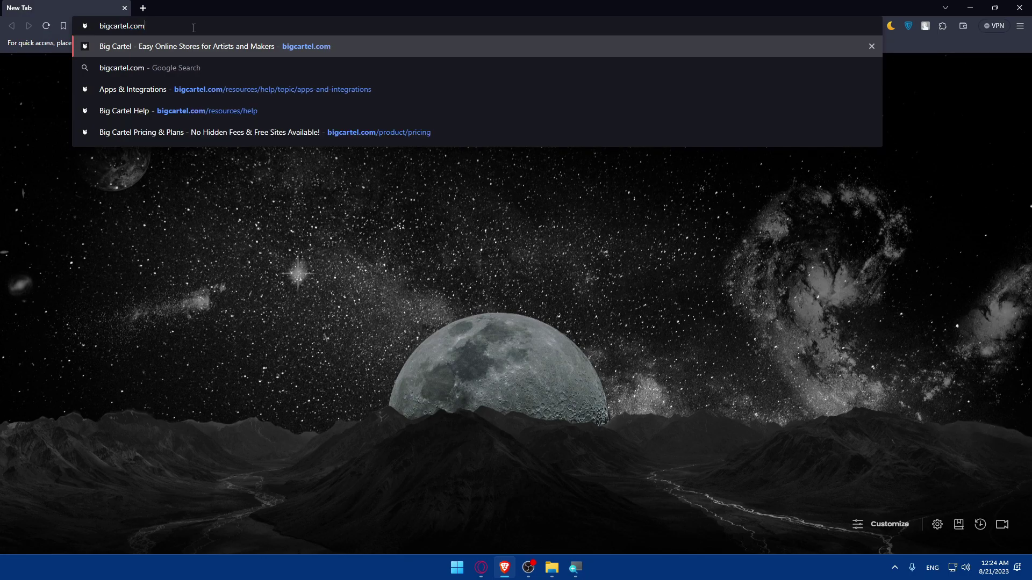
key("Return")
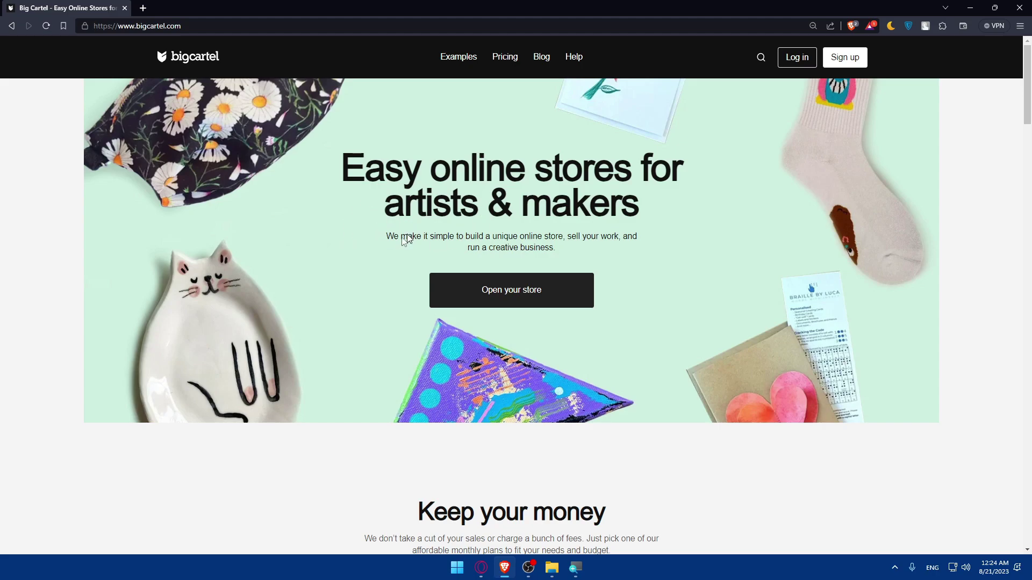
Skim the homepage, then view the Pricing page's free, $9.99 and $19.99 monthly plans
key("alt+Tab")
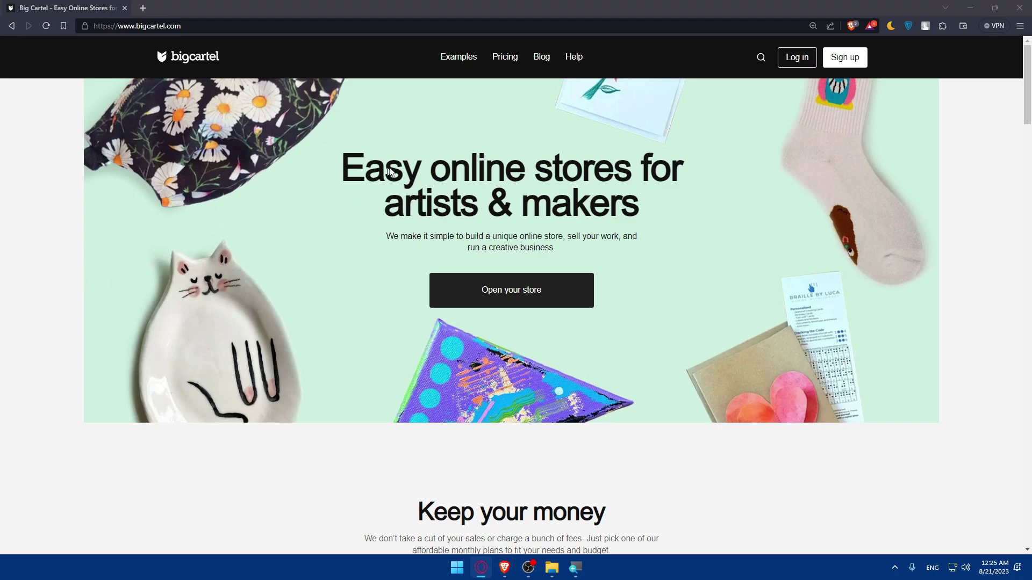
scroll(423, 169, "down", 20)
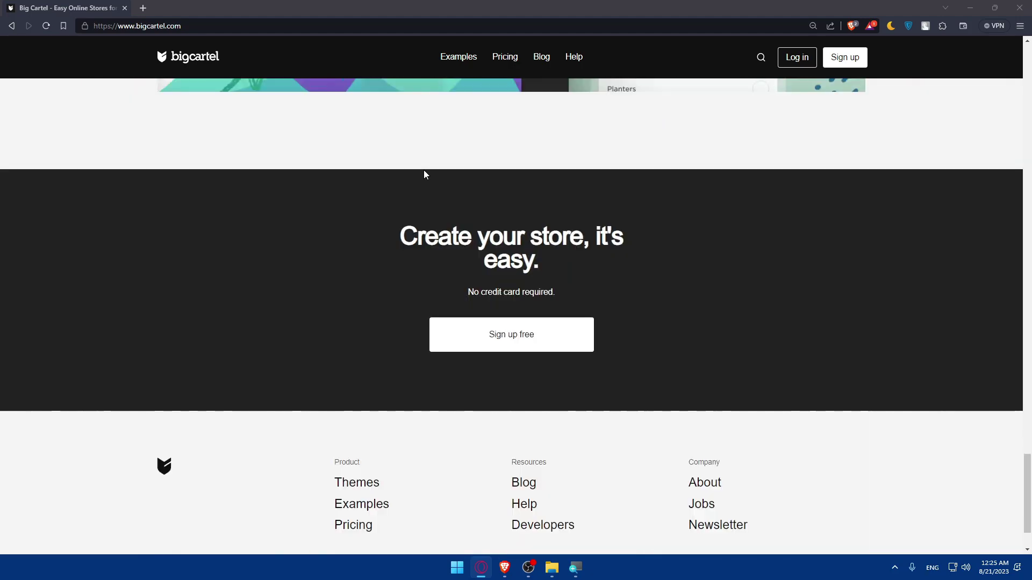
scroll(407, 177, "up", 15)
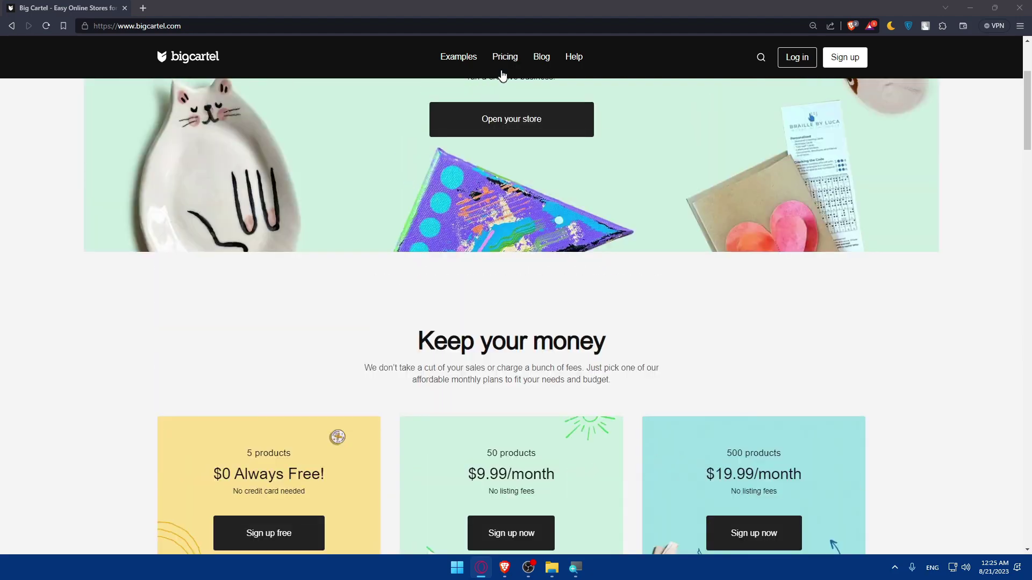
left_click(502, 75)
scroll(502, 187, "down", 5)
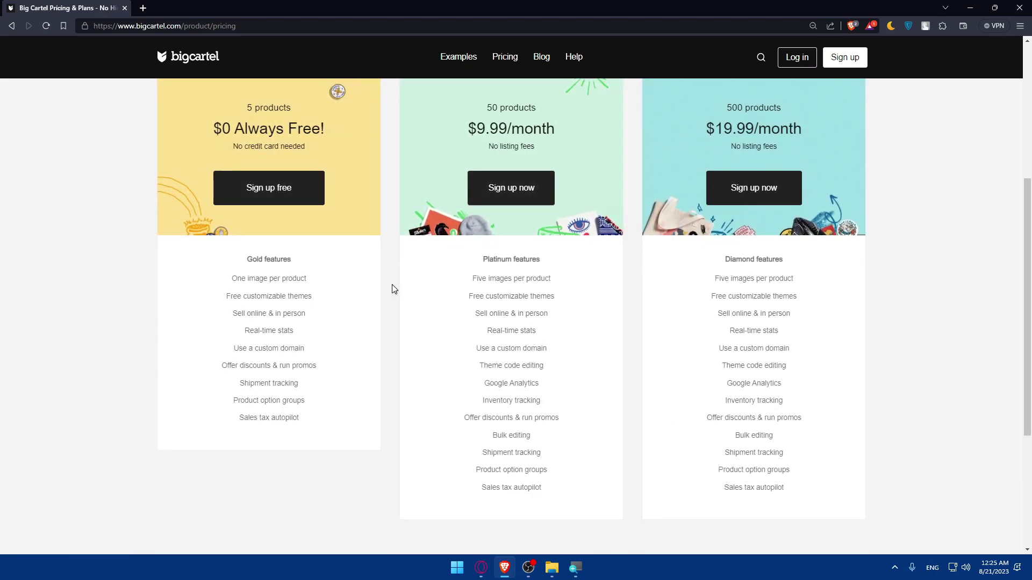
scroll(414, 301, "up", 5)
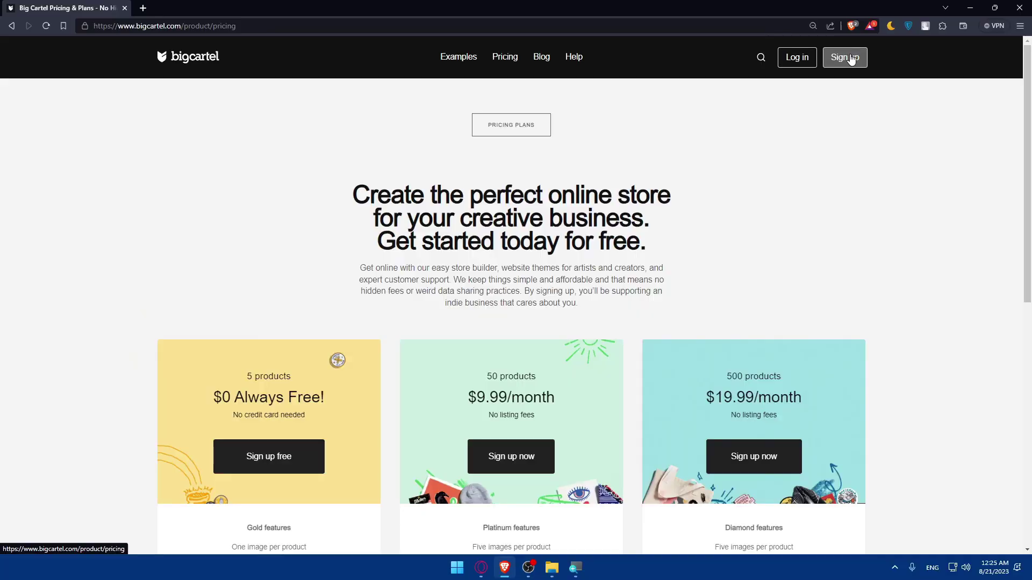
Log in to the shop dashboard and look over its Getting started checklist
left_click(796, 63)
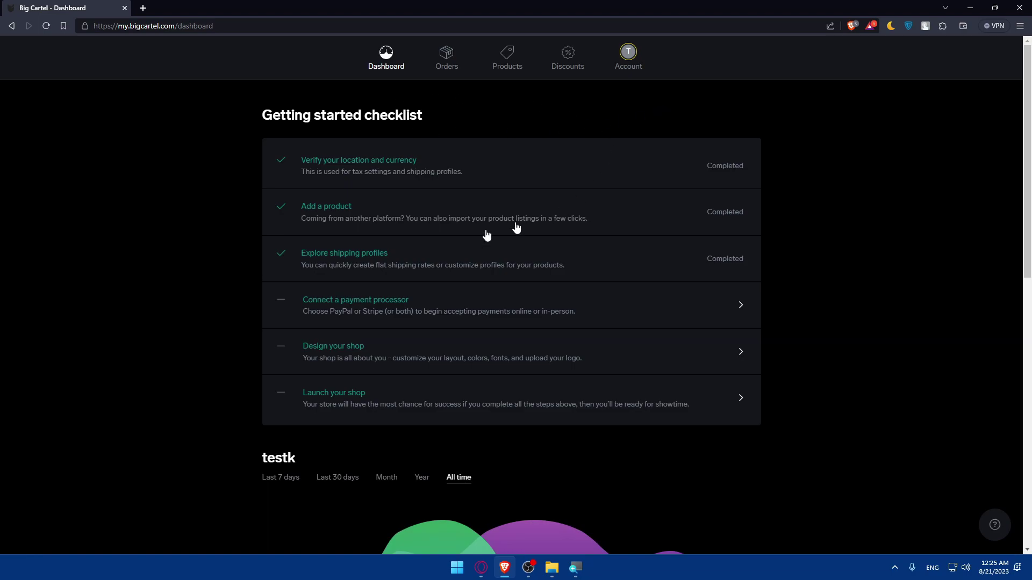
left_click_drag(247, 121, 675, 109)
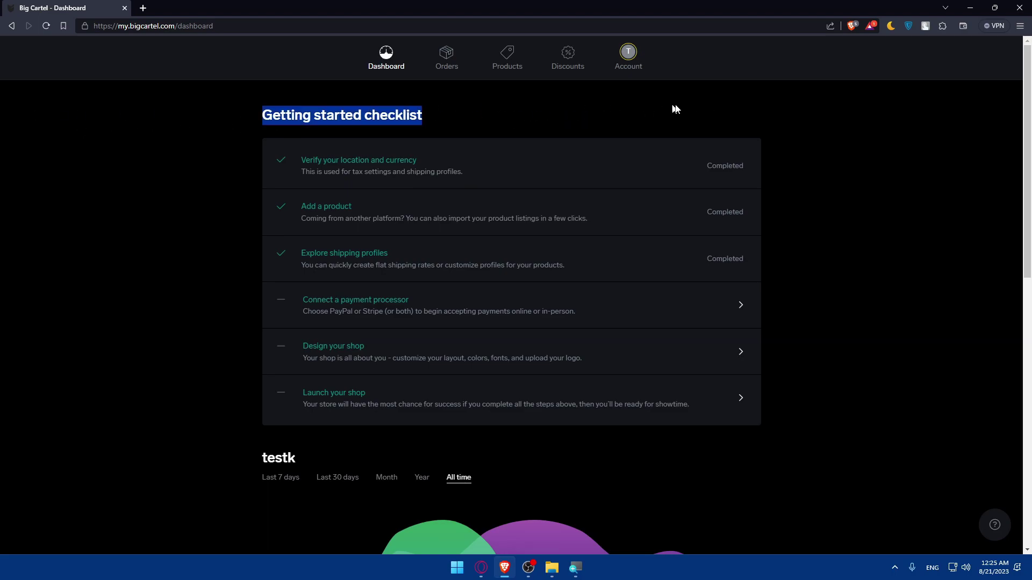
left_click(104, 122)
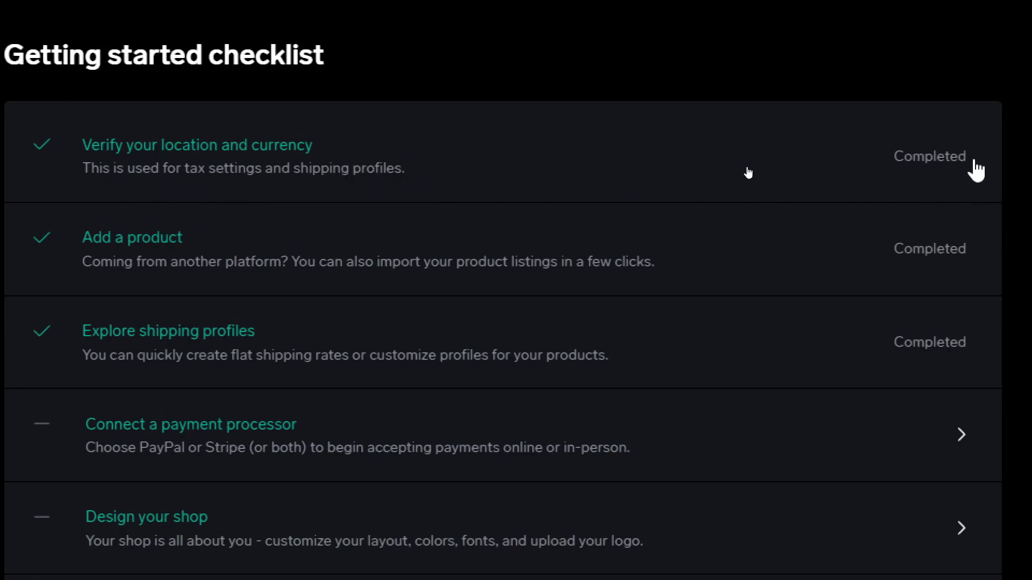
left_click_drag(972, 161, 888, 163)
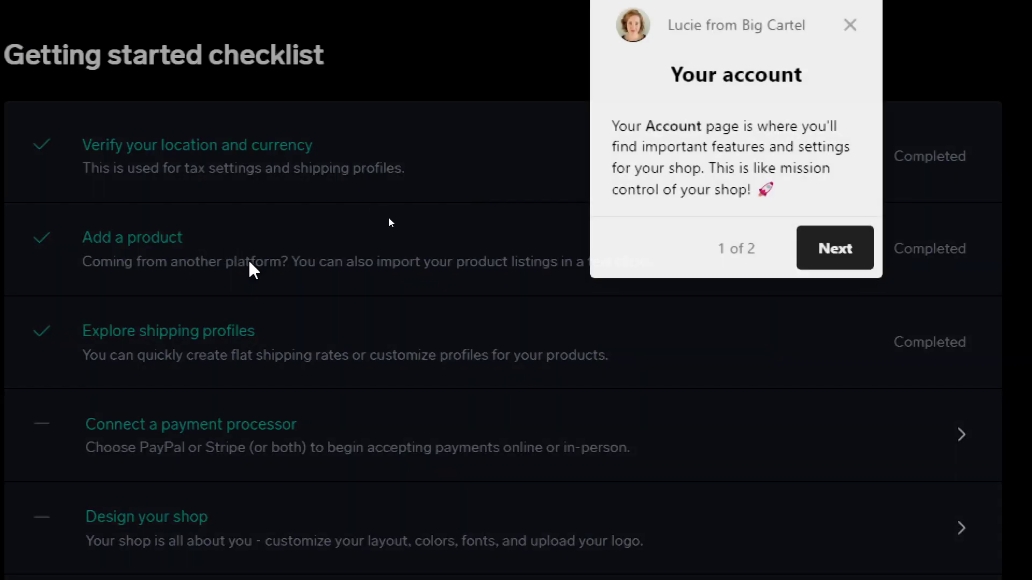
left_click(850, 25)
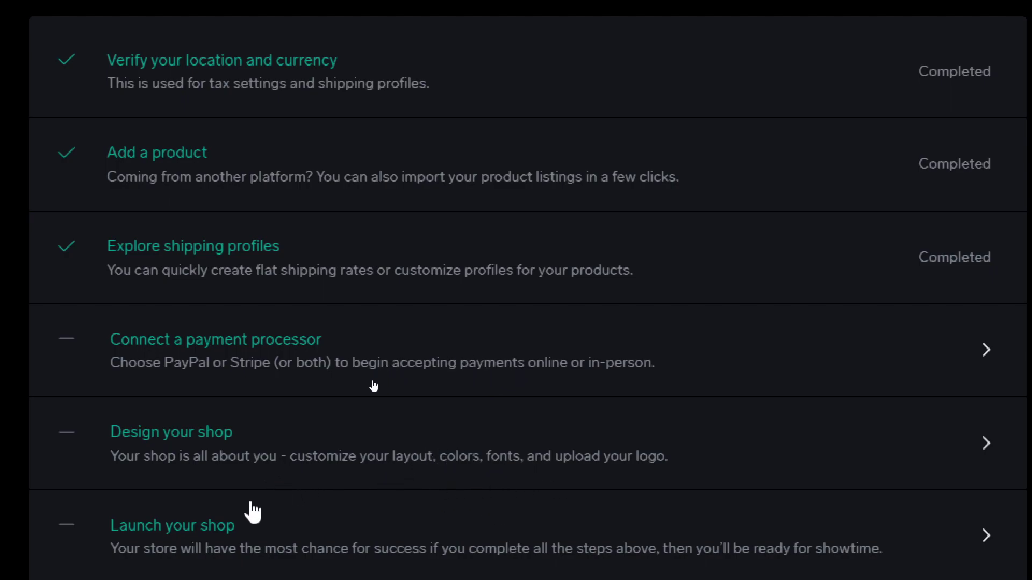
scroll(161, 529, "down", 1)
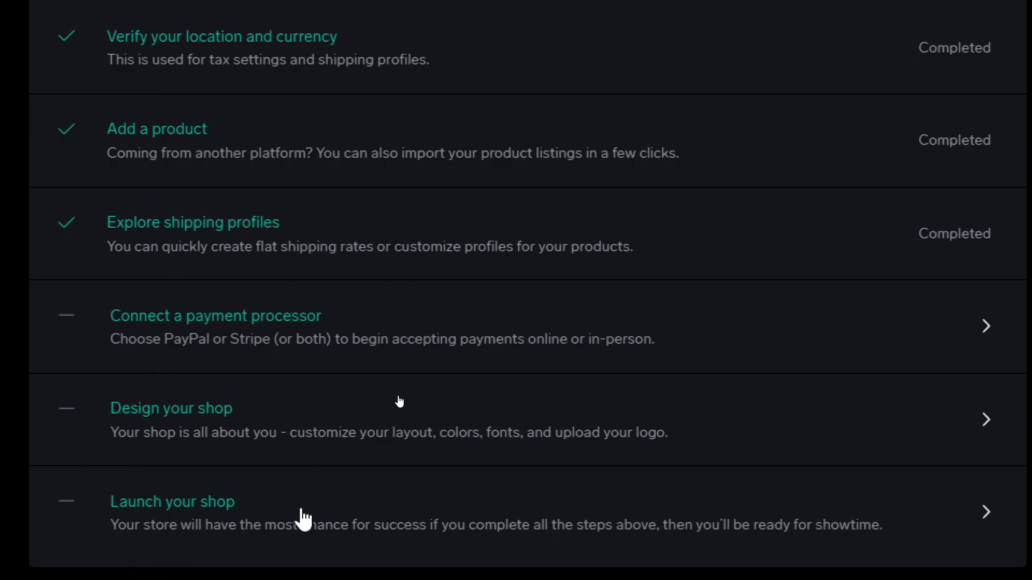
scroll(305, 520, "down", 1)
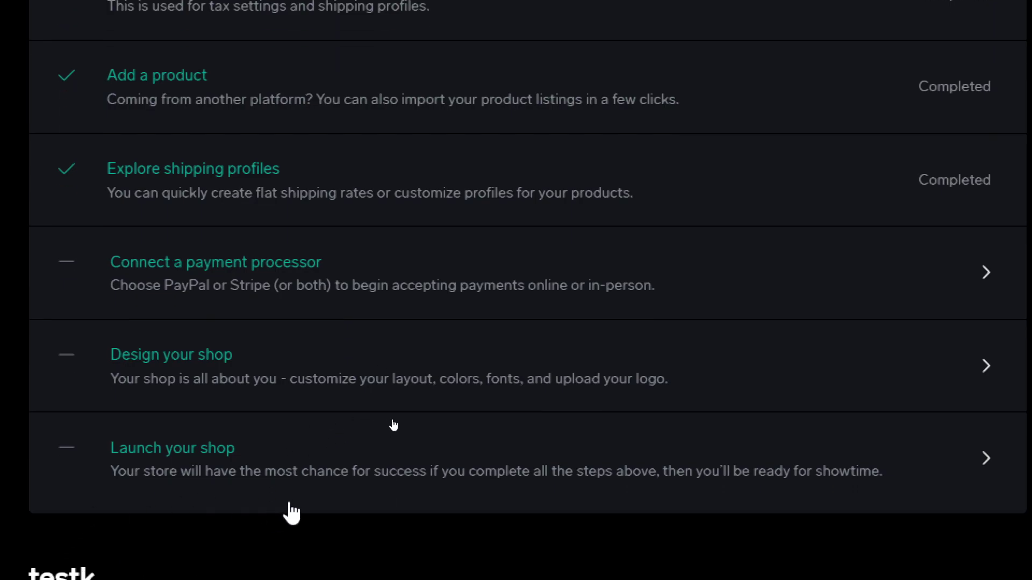
scroll(592, 481, "up", 3)
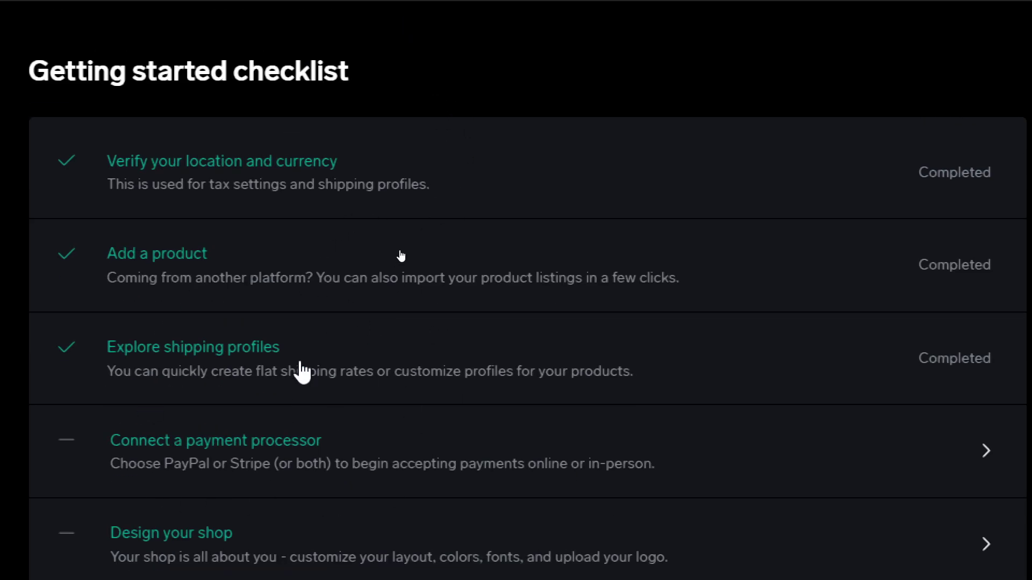
scroll(303, 372, "down", 3)
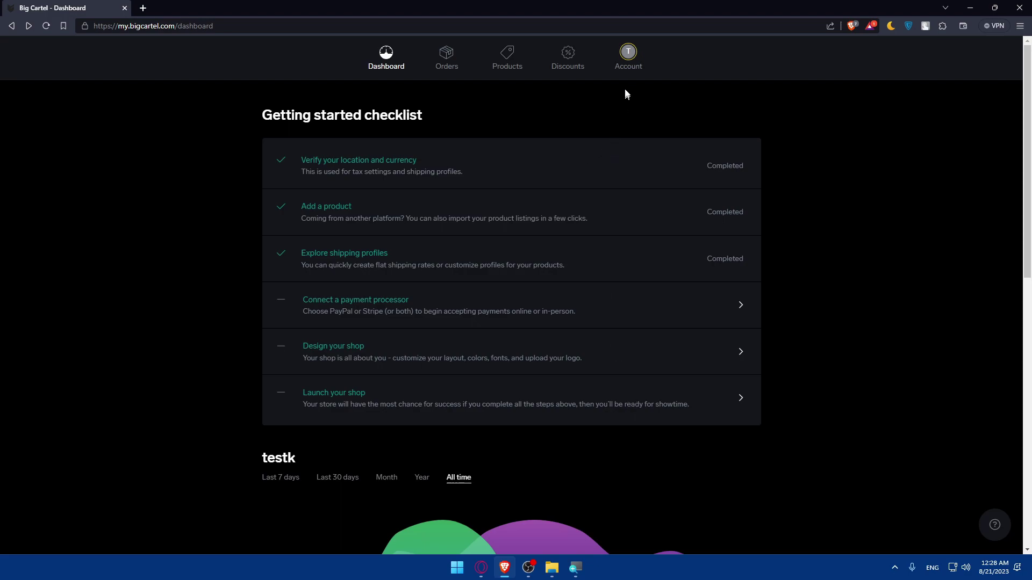
Go to the Account page and enter the shop design editor
left_click(627, 69)
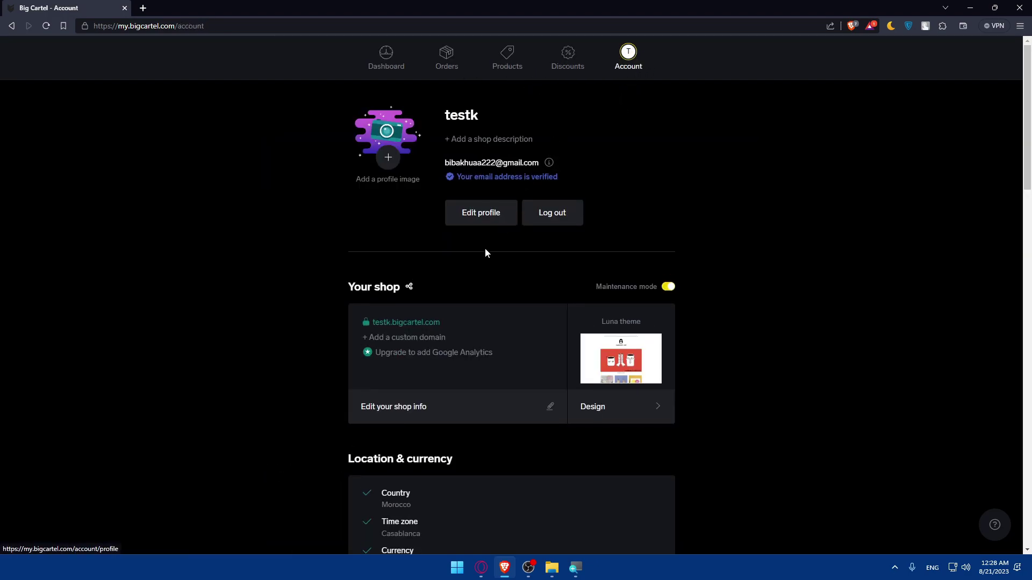
left_click(608, 417)
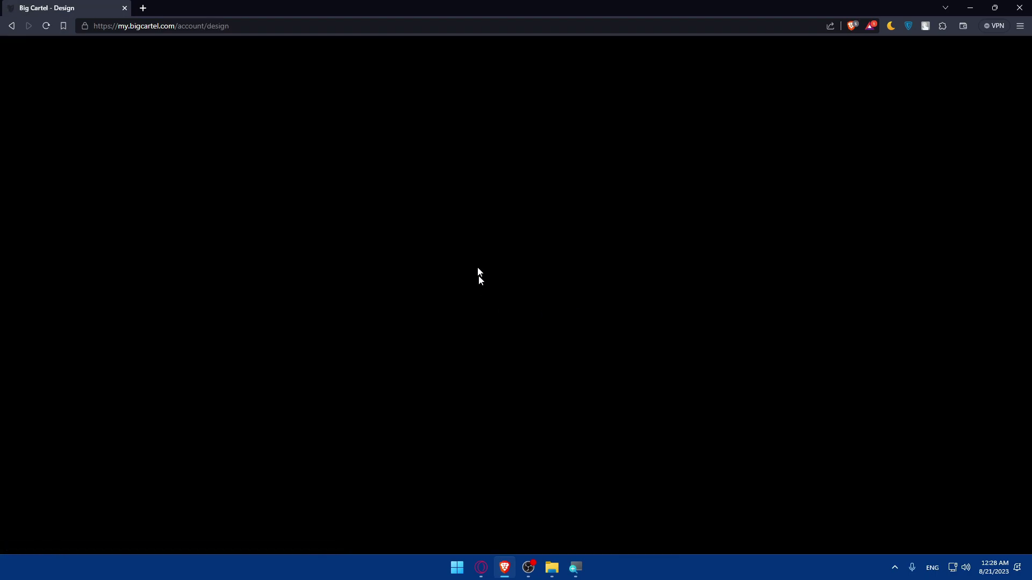
scroll(633, 232, "down", 10)
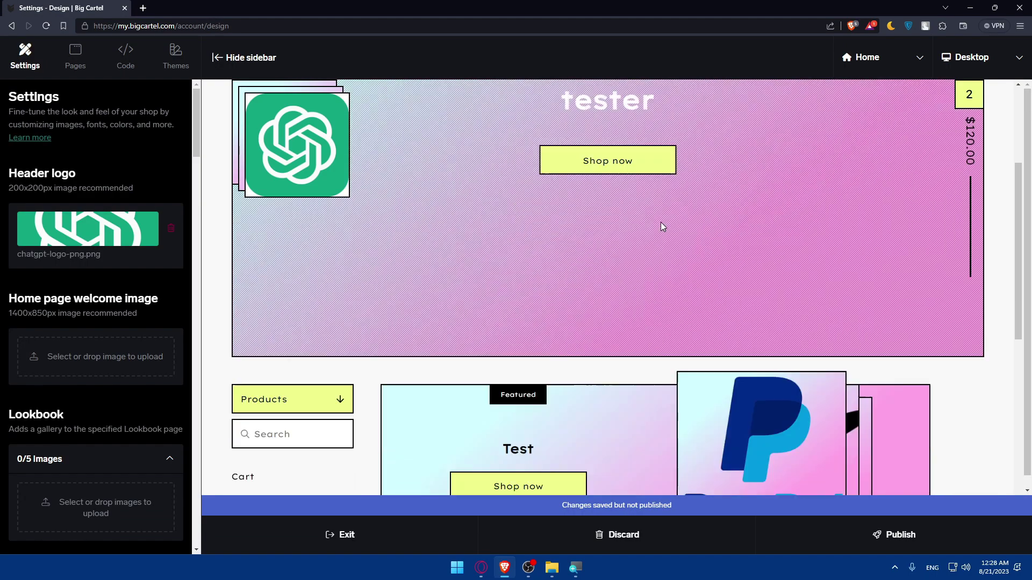
scroll(592, 256, "up", 3)
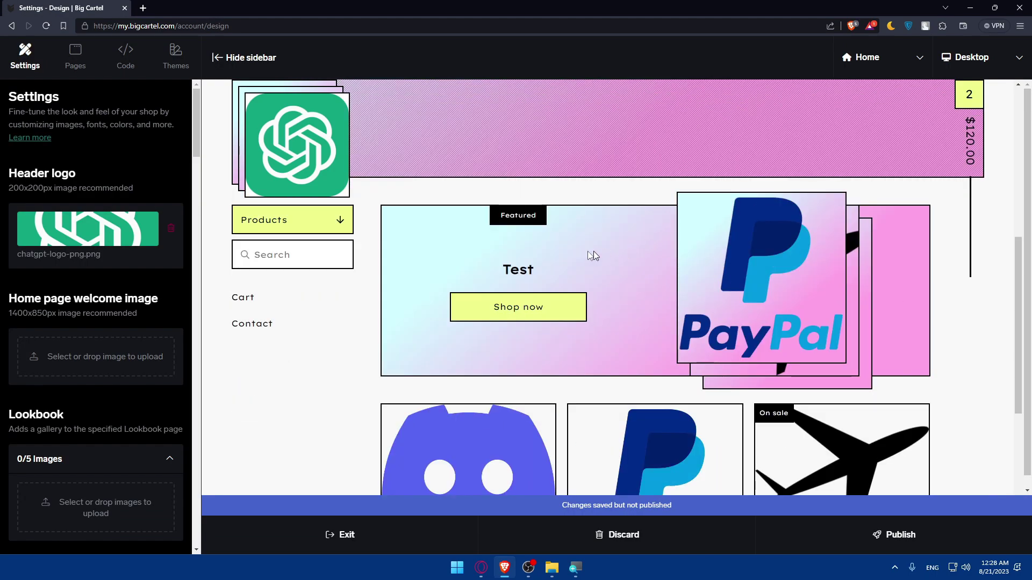
View the digital products and Test category pages in the preview, then exit the editor
left_click(295, 231)
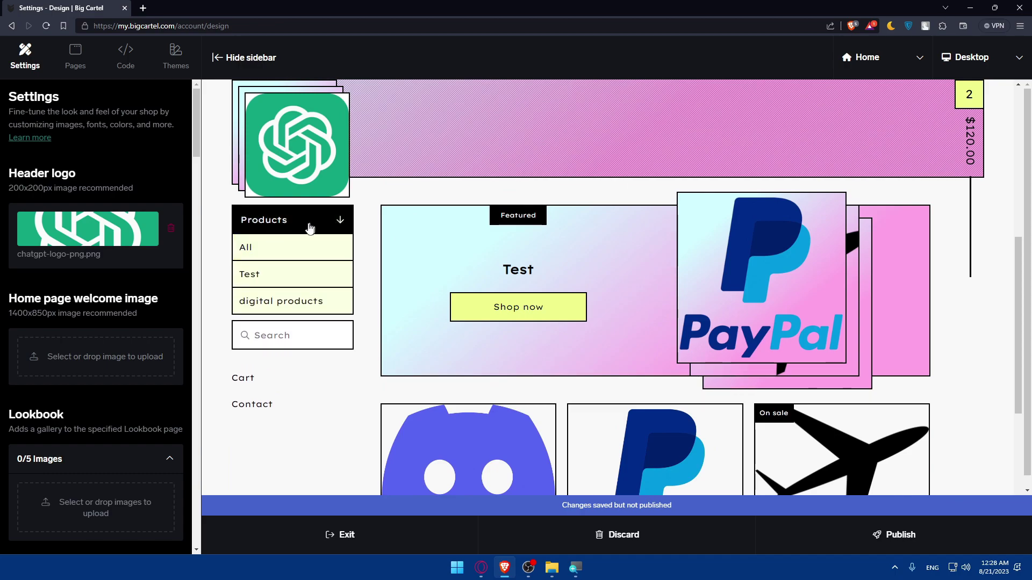
left_click(284, 302)
left_click(279, 229)
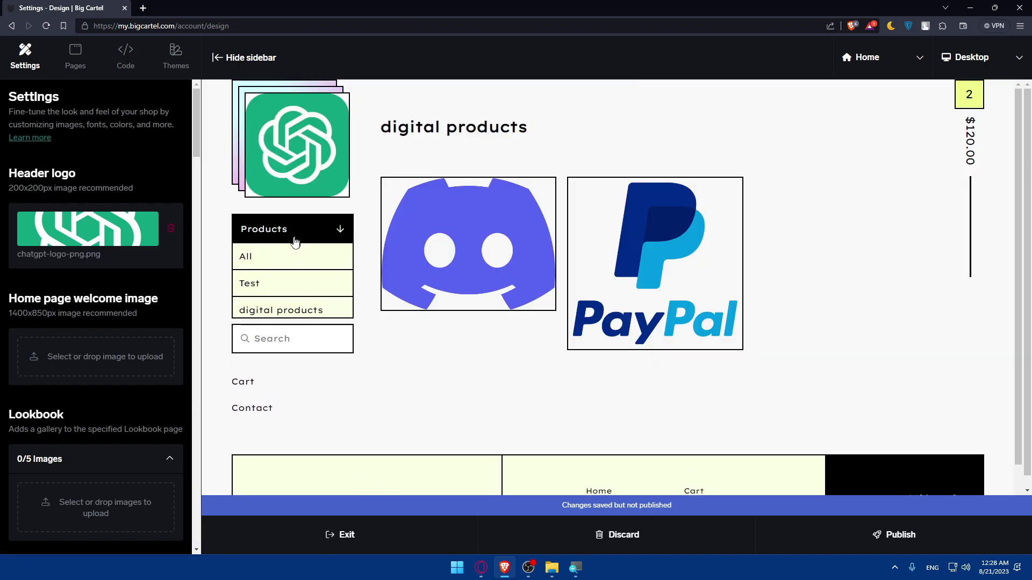
left_click(265, 281)
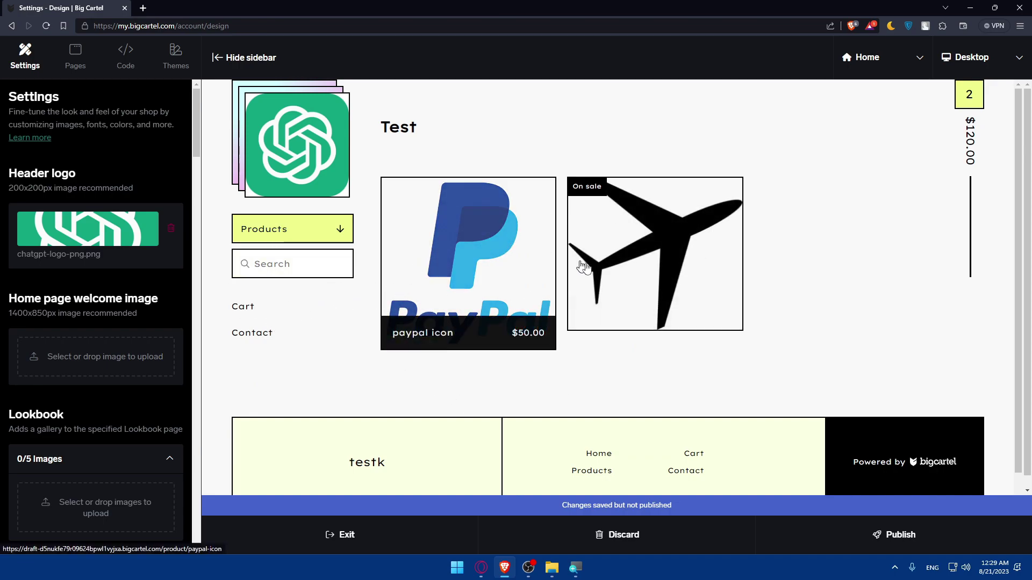
left_click(367, 528)
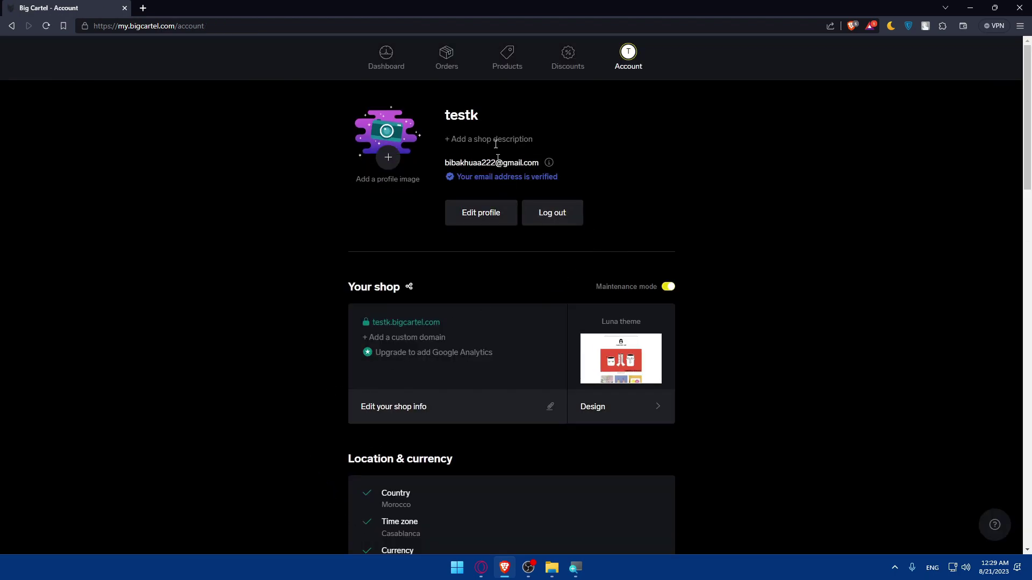
From the Products list, open test0 for editing and check its current category
left_click(505, 56)
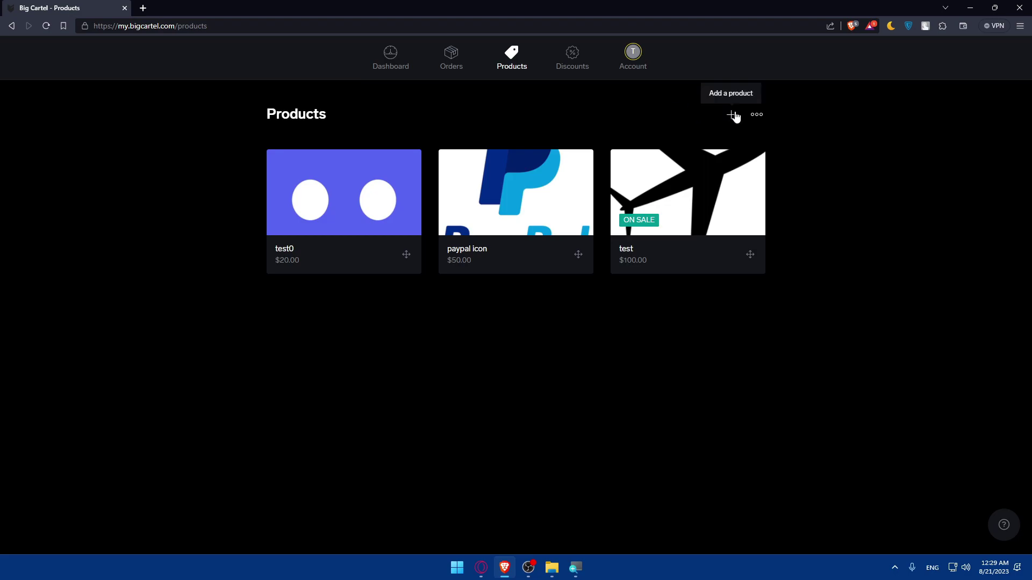
left_click(424, 180)
scroll(549, 211, "down", 2)
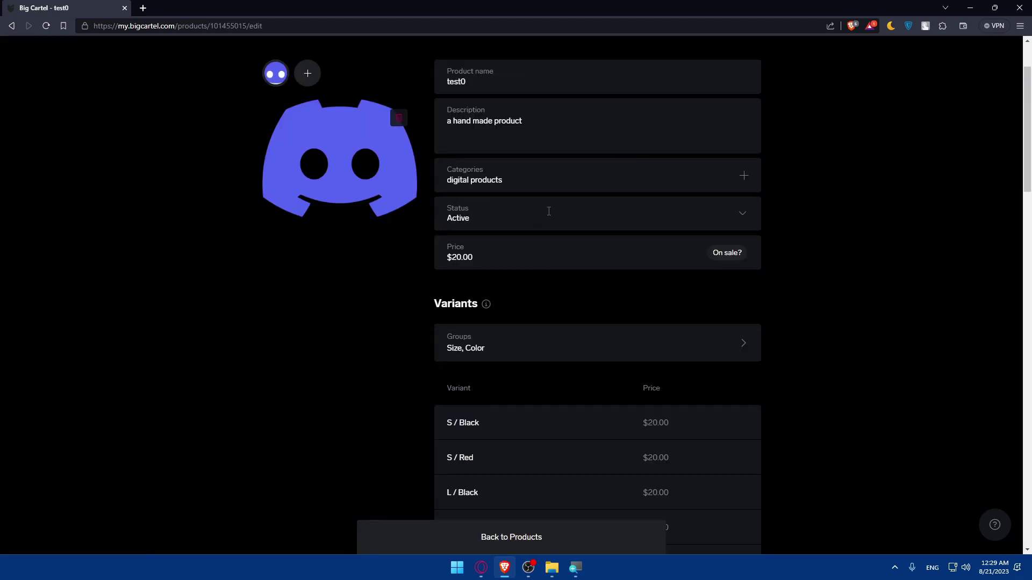
scroll(549, 211, "down", 2)
scroll(549, 211, "up", 2)
scroll(437, 200, "up", 2)
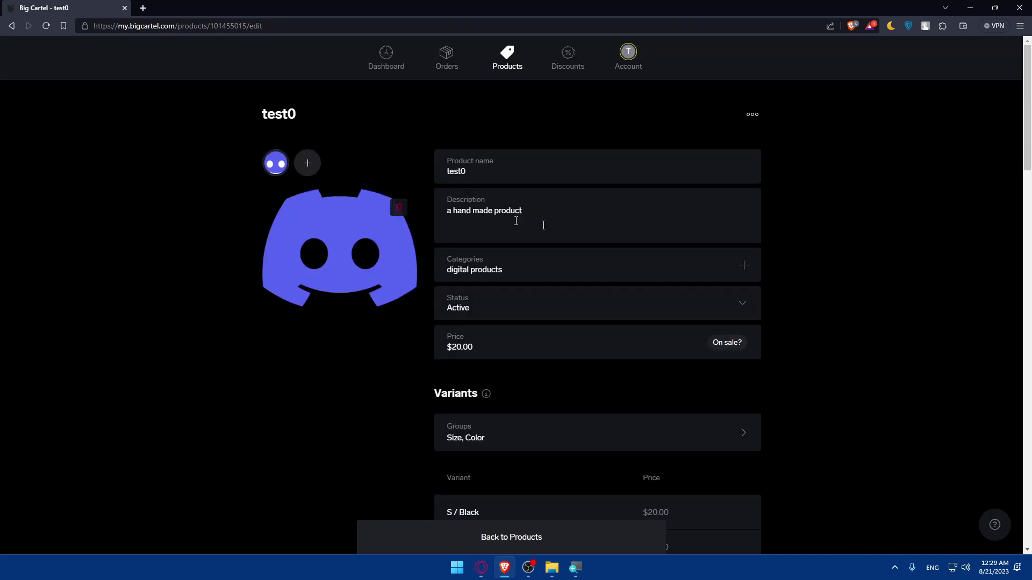
triple_click(468, 267)
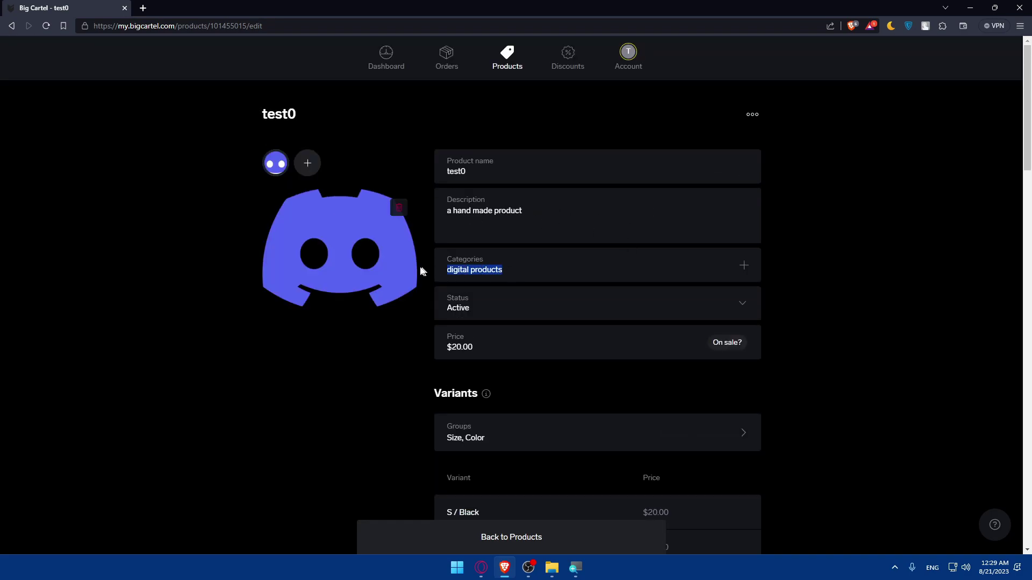
Toggle TEST2 and digital products for test0, leave only digital products checked, and reopen the picker
left_click(744, 267)
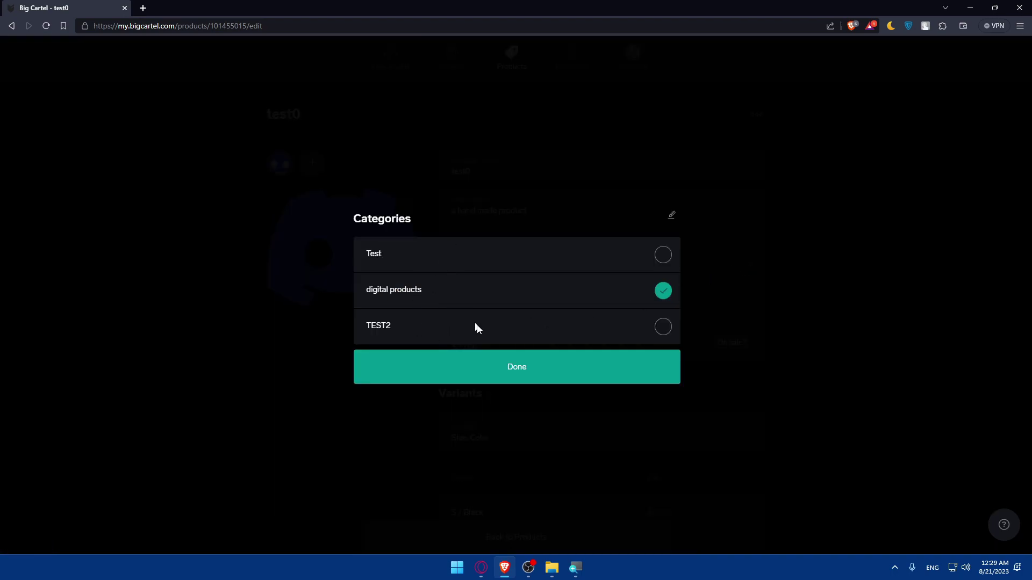
left_click(511, 367)
left_click(736, 272)
left_click(663, 326)
left_click(663, 291)
left_click(662, 326)
left_click(663, 292)
left_click(647, 359)
left_click(751, 269)
Reorder the categories to Test, TEST2, digital products and save; discard a first add attempt
left_click(673, 216)
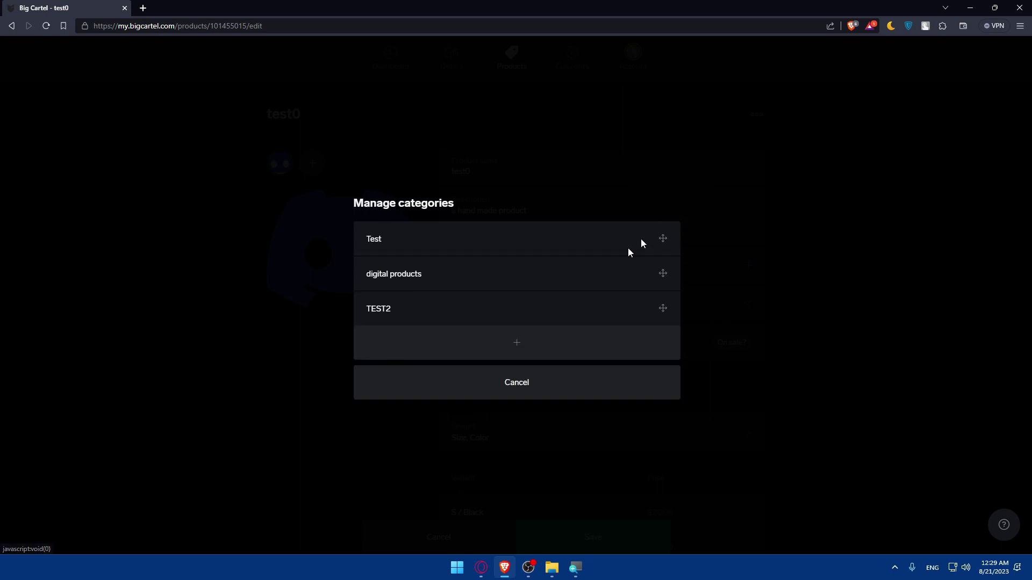
left_click_drag(664, 270, 668, 299)
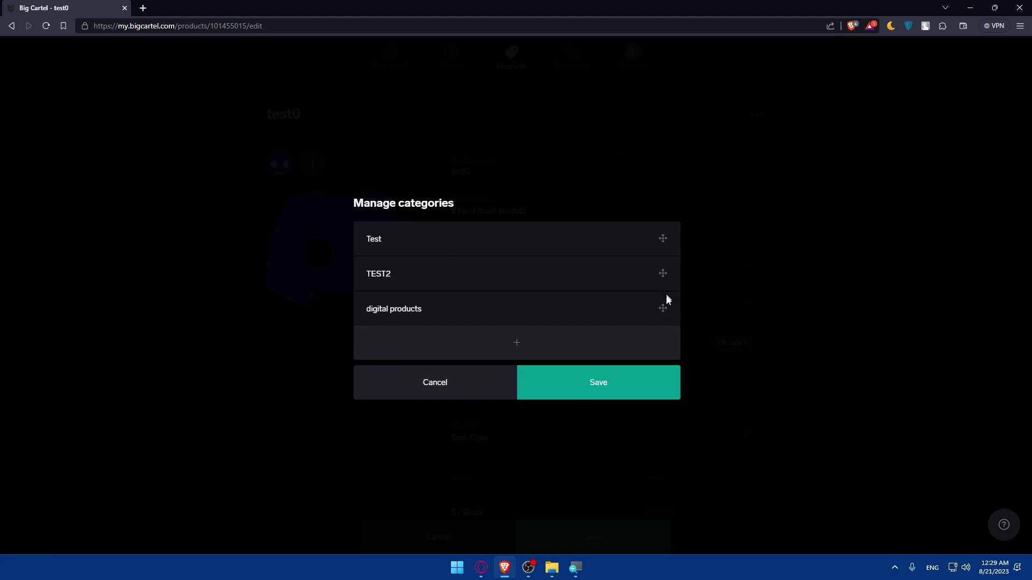
left_click(543, 385)
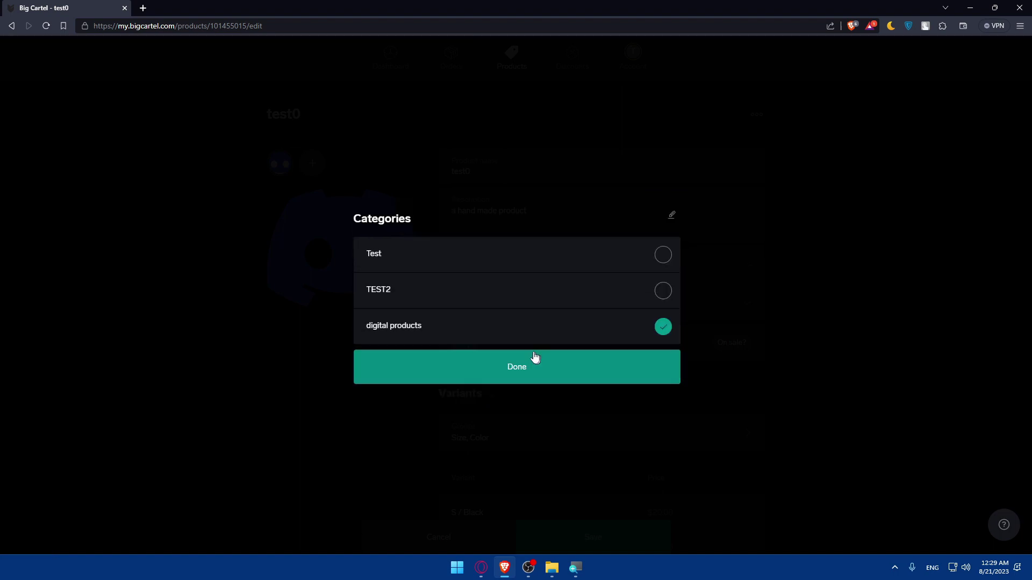
left_click(673, 215)
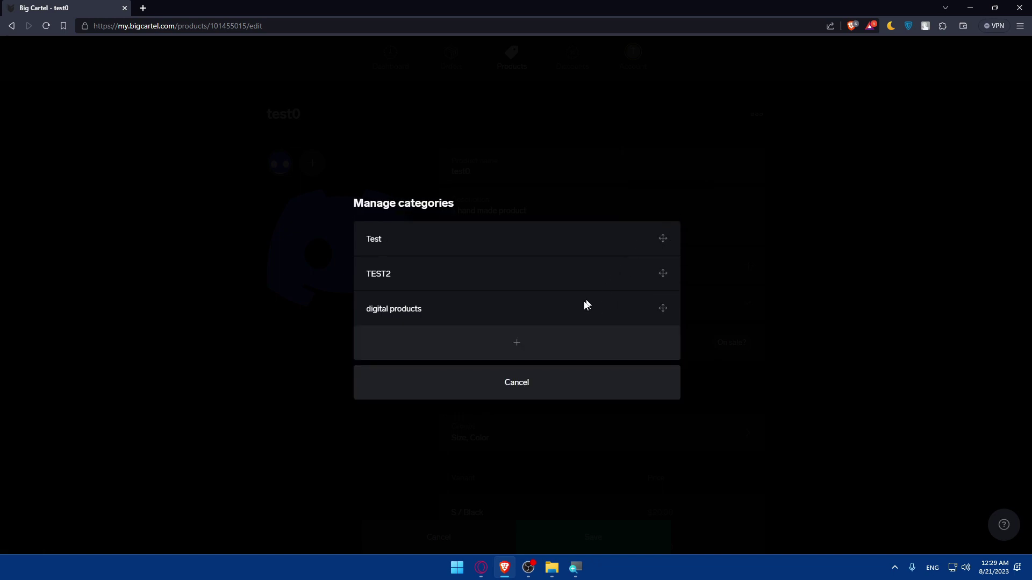
left_click(534, 350)
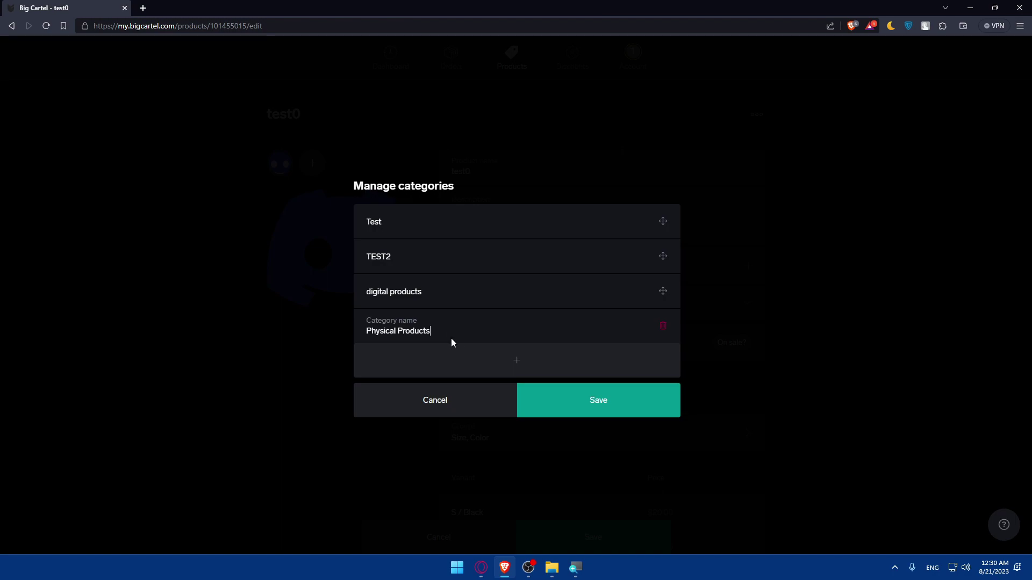
left_click(509, 364)
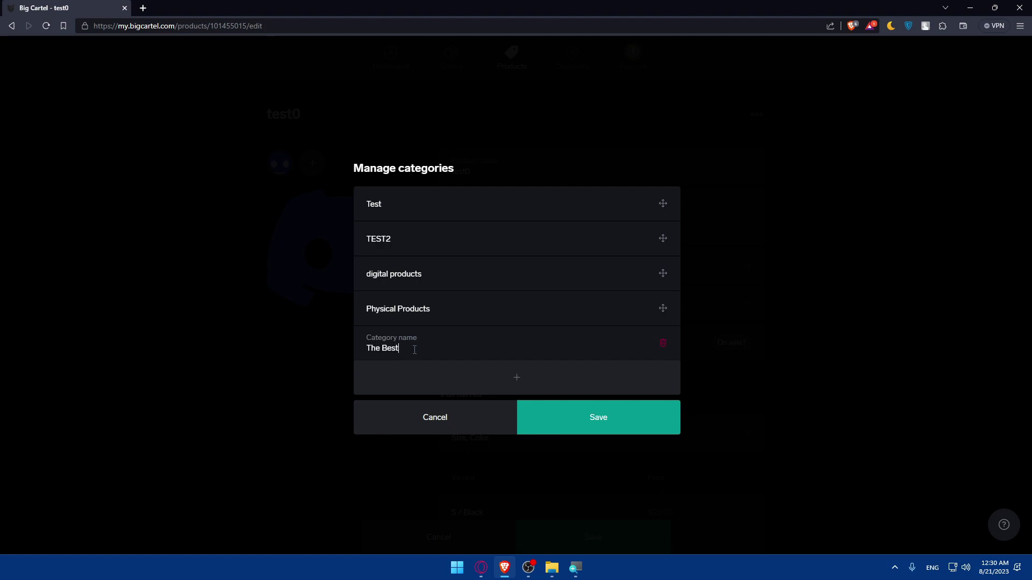
key("Escape")
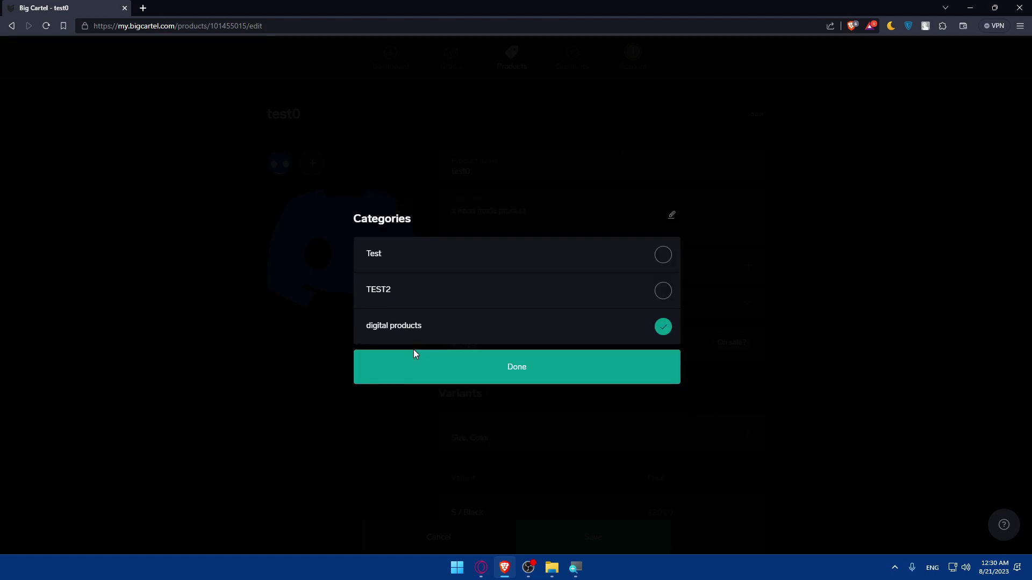
Add and save the new categories The Best and Physical Products
left_click(671, 216)
left_click(486, 354)
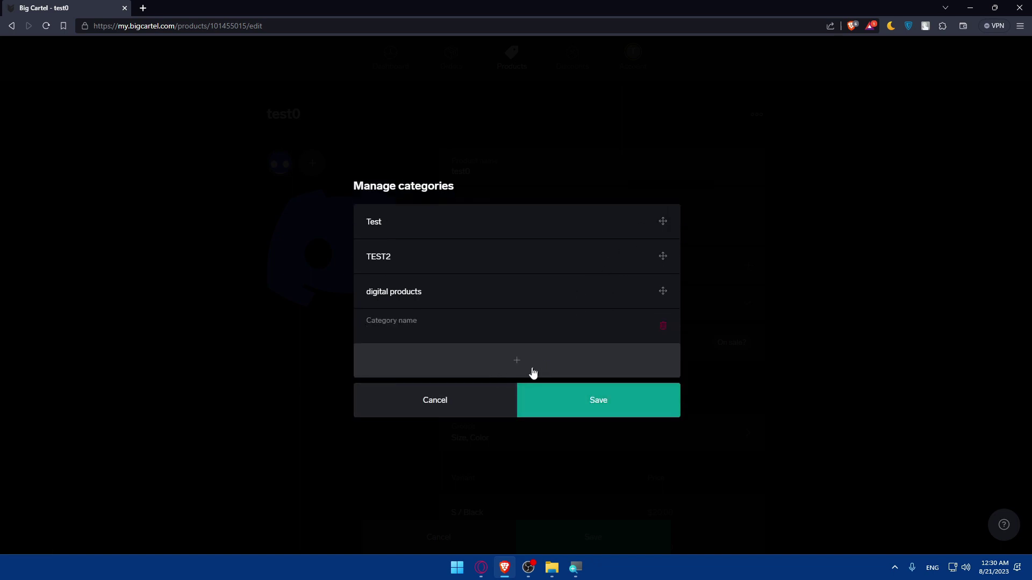
left_click(461, 360)
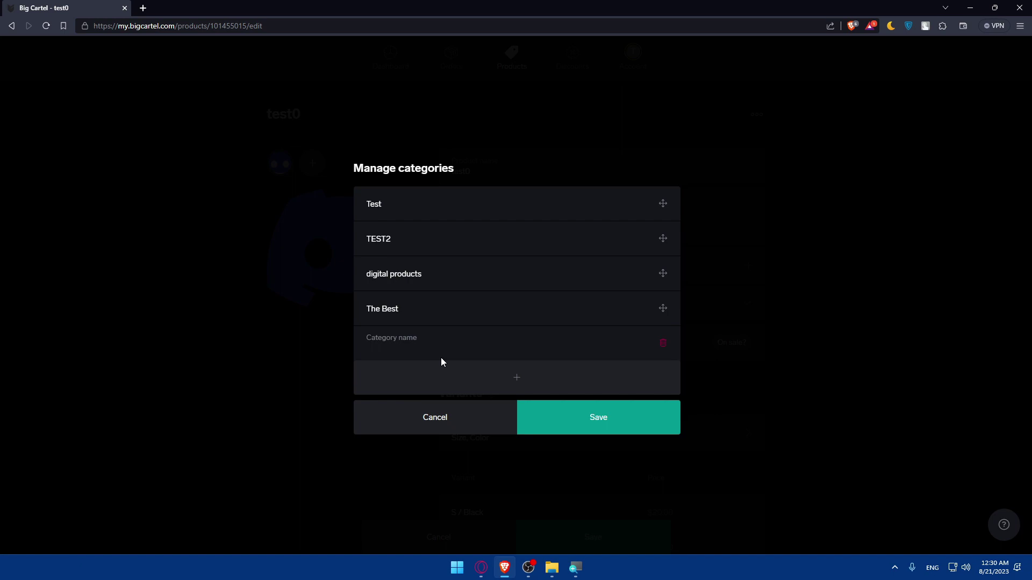
type("Physical Products")
left_click(599, 425)
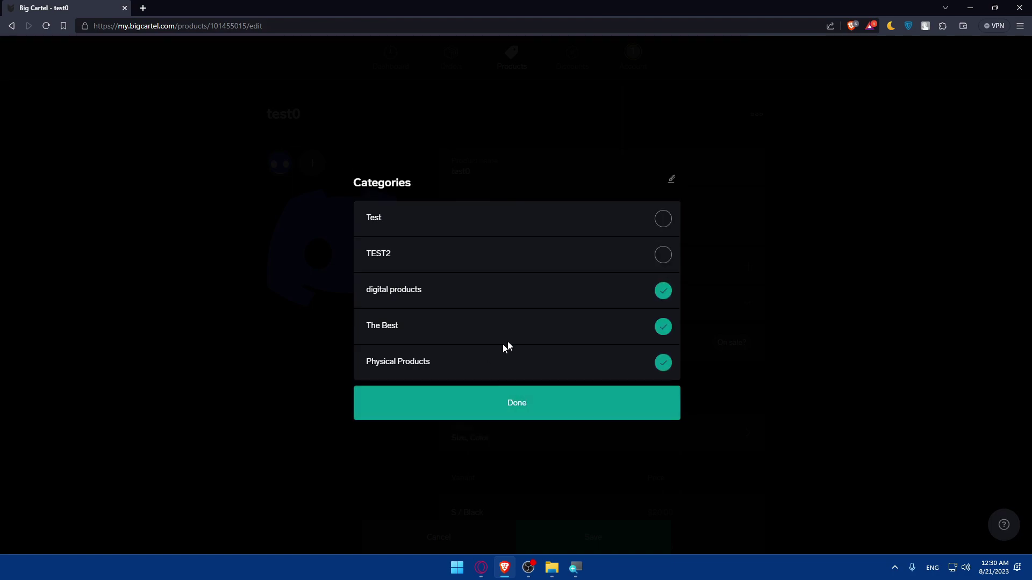
Assign test0 to The Best alongside digital products and save the product
left_click(663, 327)
left_click(662, 362)
left_click(669, 328)
left_click(432, 406)
left_click(583, 534)
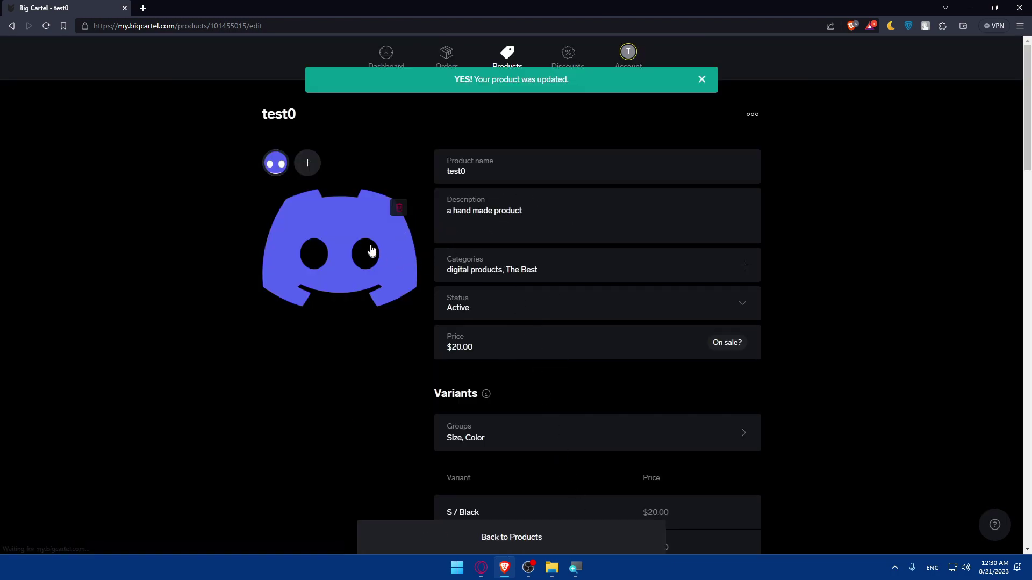
Remove the Test category from the paypal icon product and save it
left_click(506, 60)
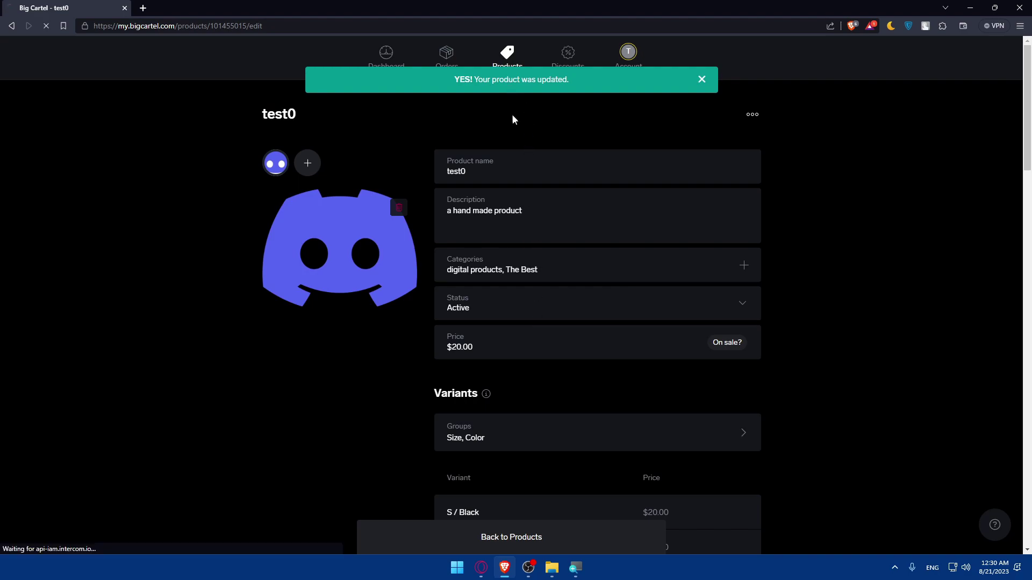
left_click(483, 179)
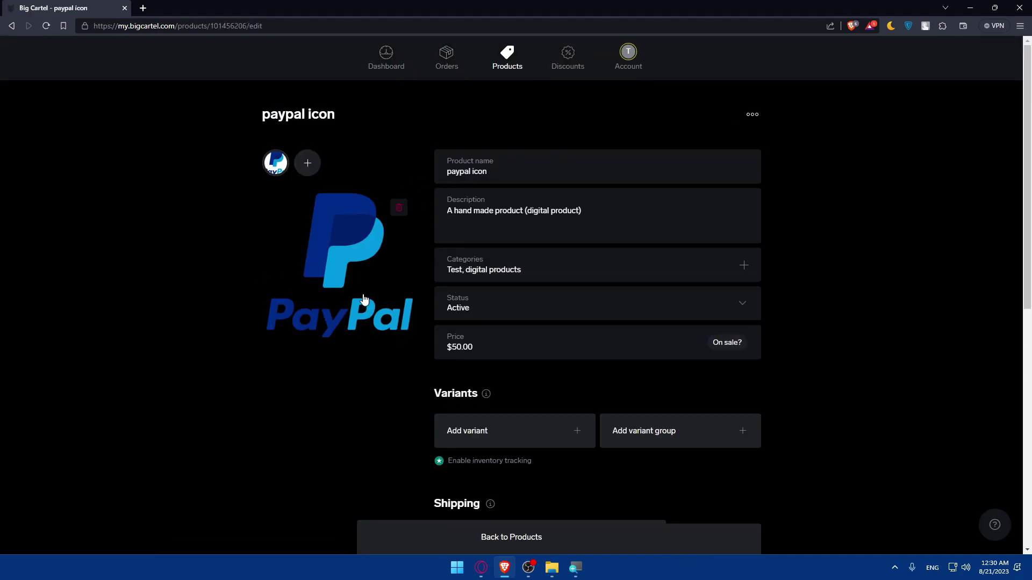
scroll(367, 304, "down", 2)
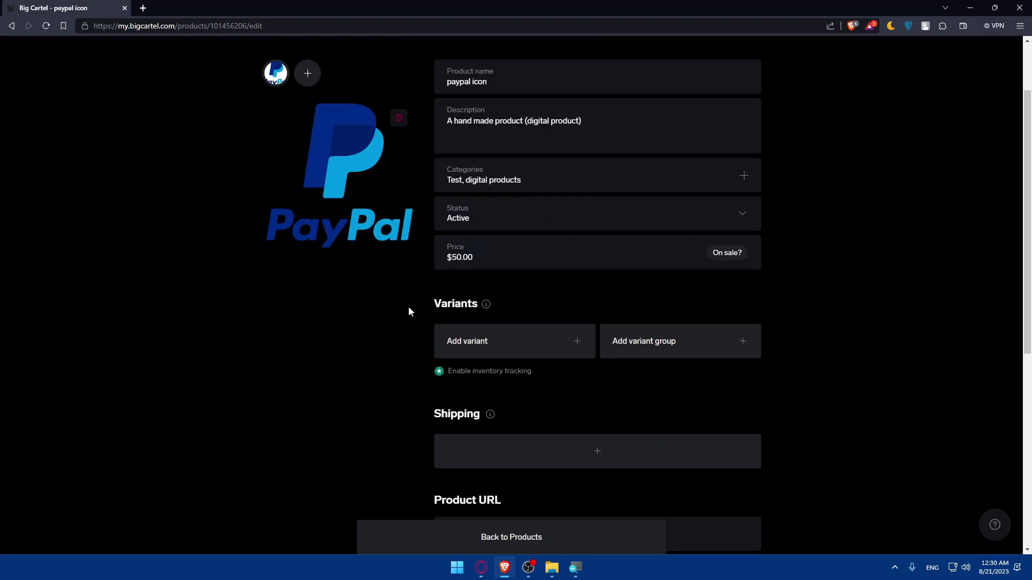
left_click(618, 171)
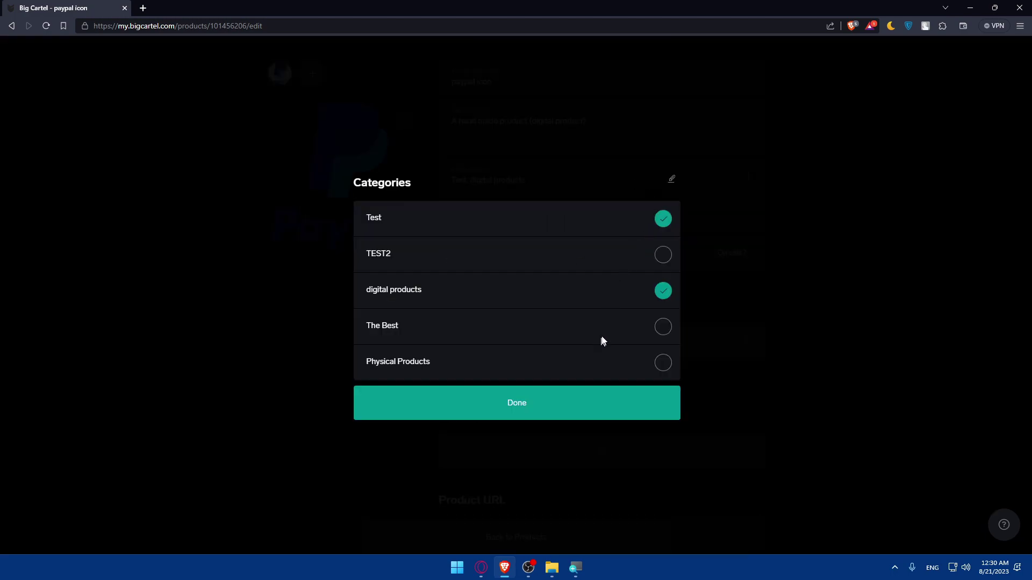
left_click(665, 227)
left_click(612, 397)
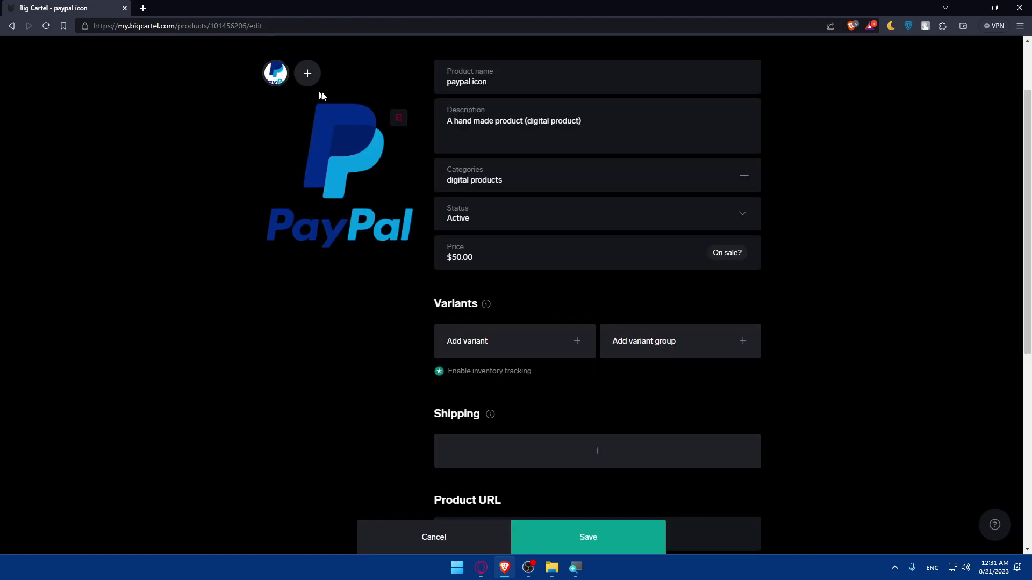
left_click(545, 538)
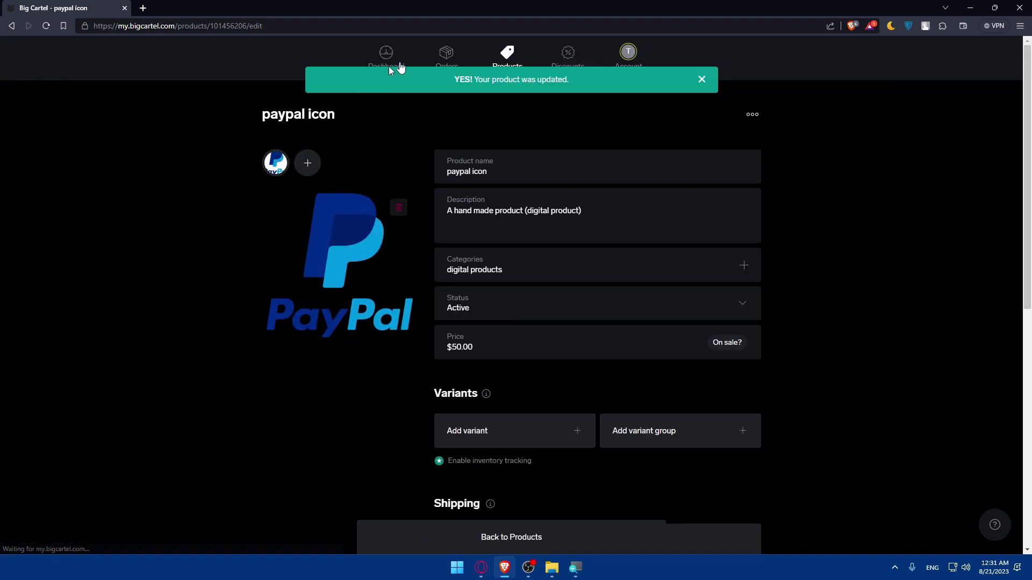
Move the test product from Test to Physical Products, save it, and return to Account
left_click(690, 201)
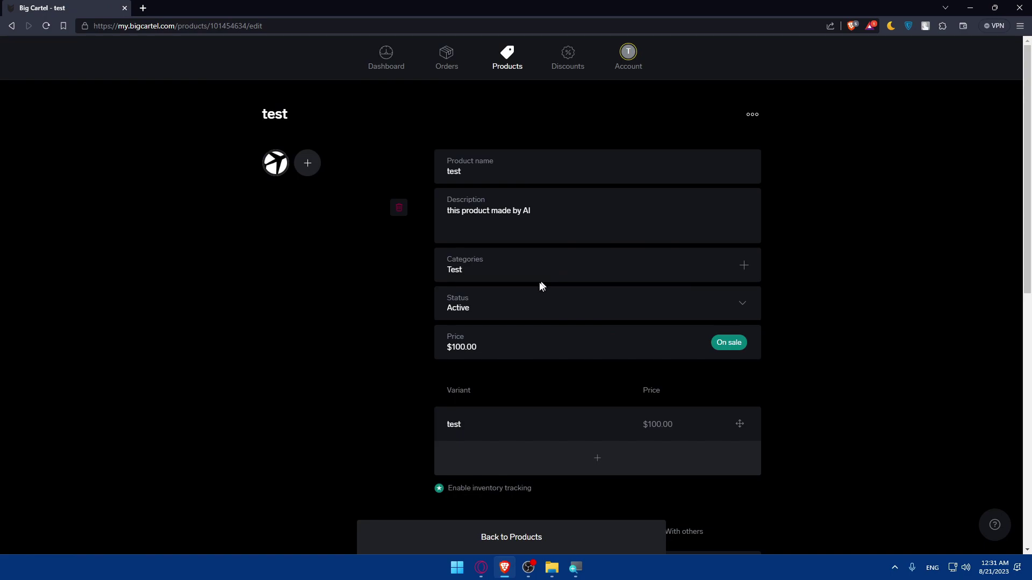
left_click(740, 266)
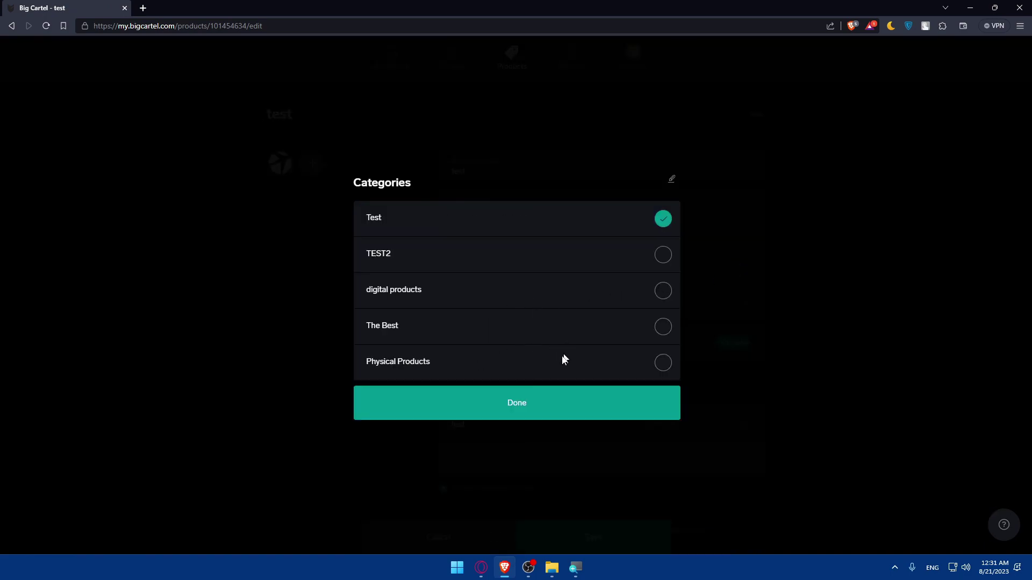
left_click(659, 365)
left_click(661, 221)
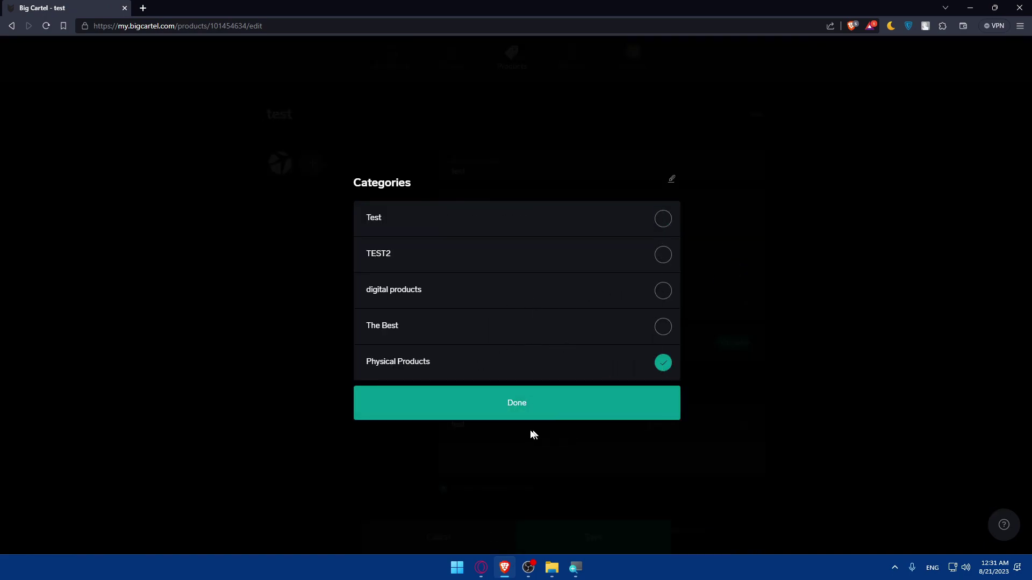
left_click(517, 404)
left_click(547, 545)
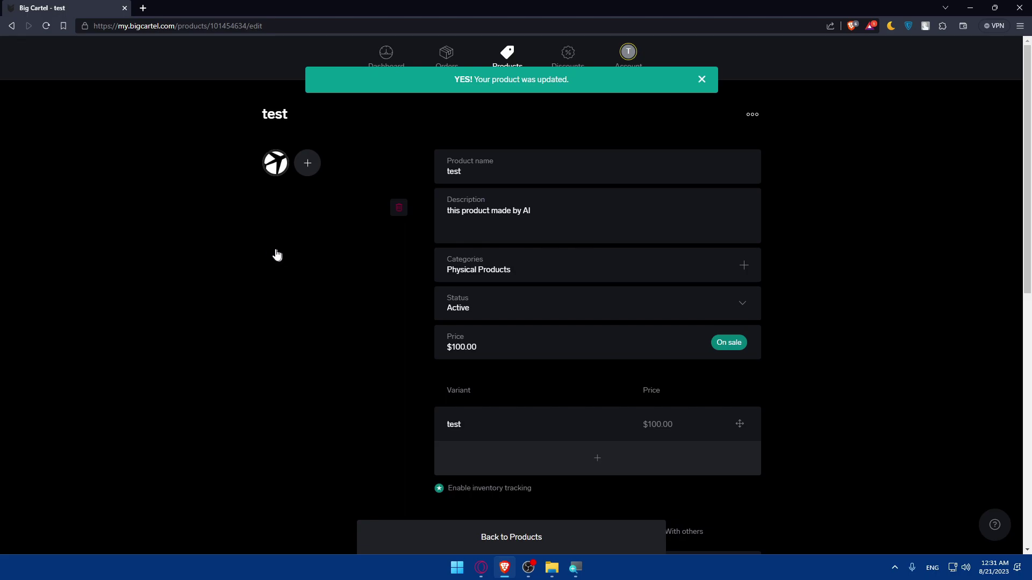
left_click(627, 52)
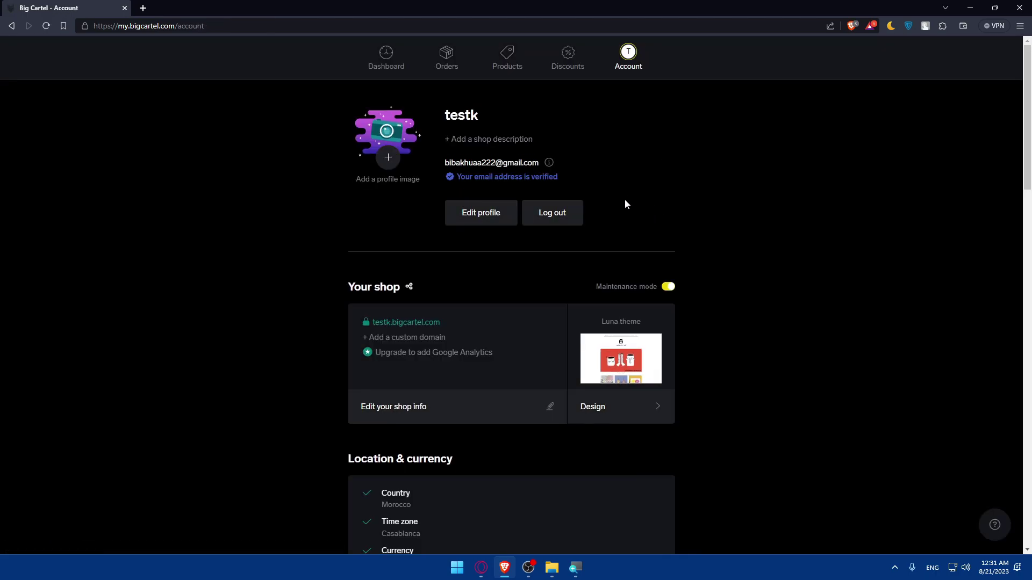
Open the design editor and show All products in the storefront preview
left_click(596, 389)
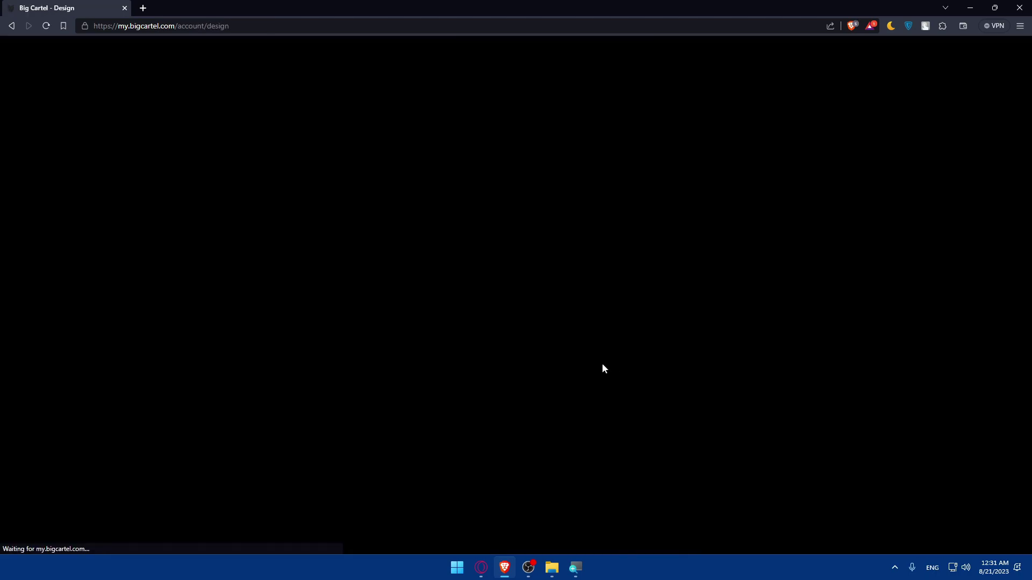
scroll(558, 277, "down", 4)
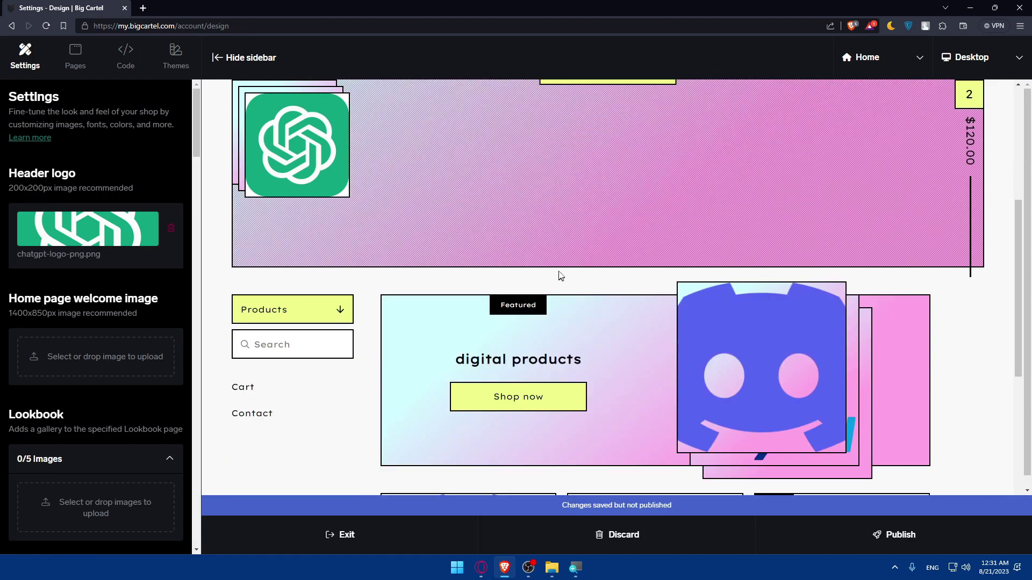
scroll(556, 282, "up", 1)
scroll(557, 282, "down", 3)
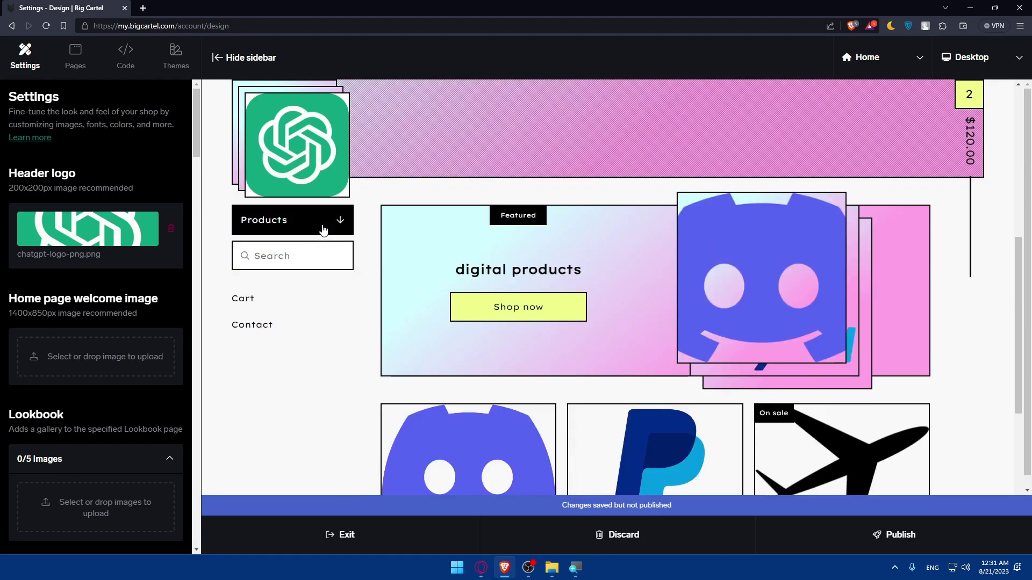
left_click(323, 230)
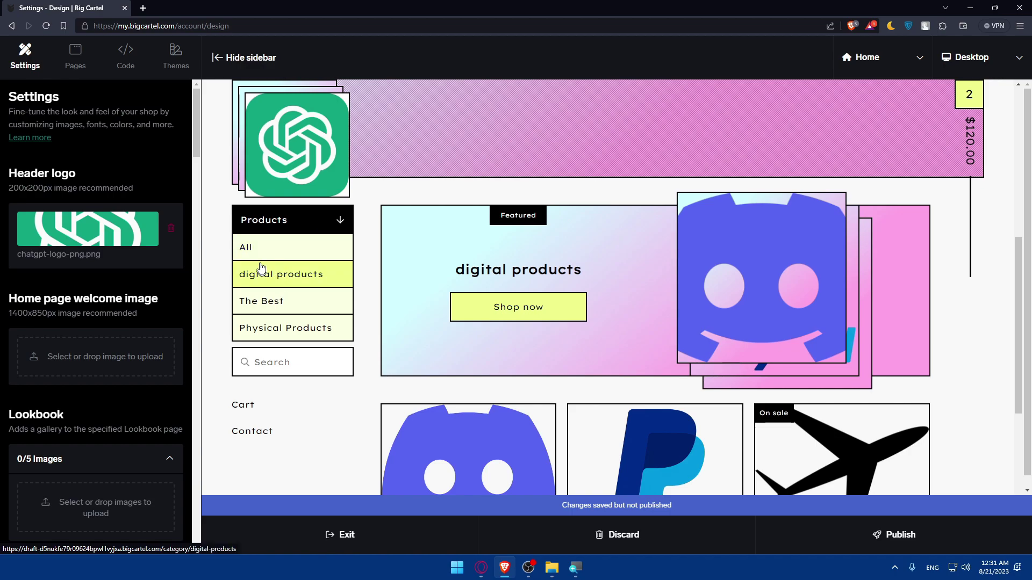
left_click(276, 252)
Browse the digital products, The Best and Physical Products category pages in the preview
left_click(290, 229)
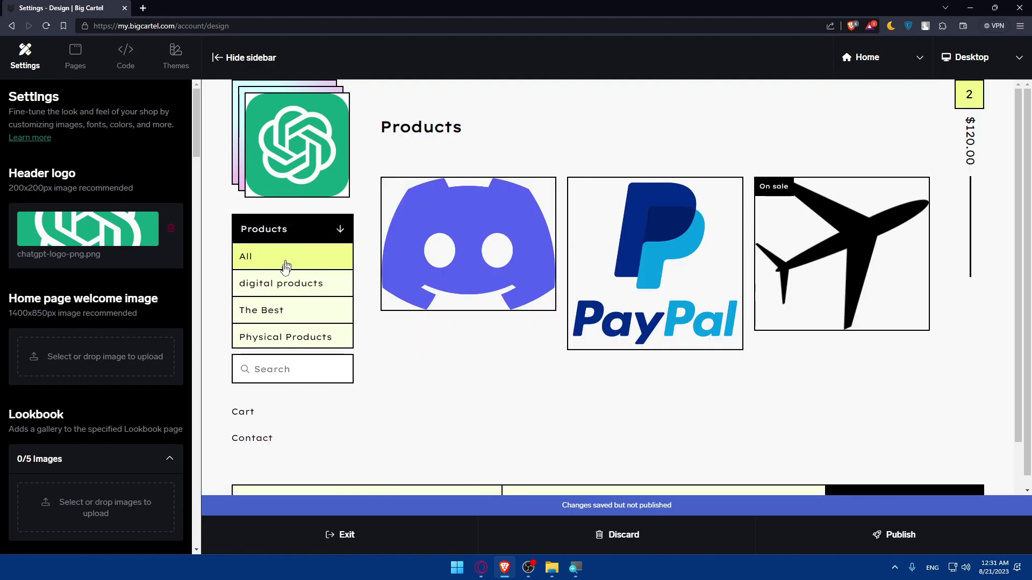
left_click(279, 284)
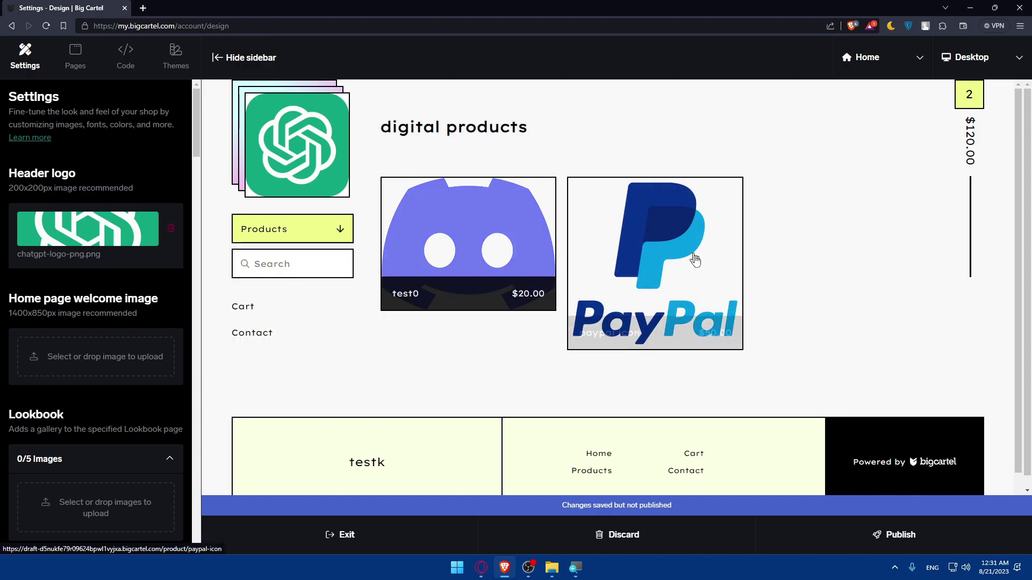
left_click(329, 229)
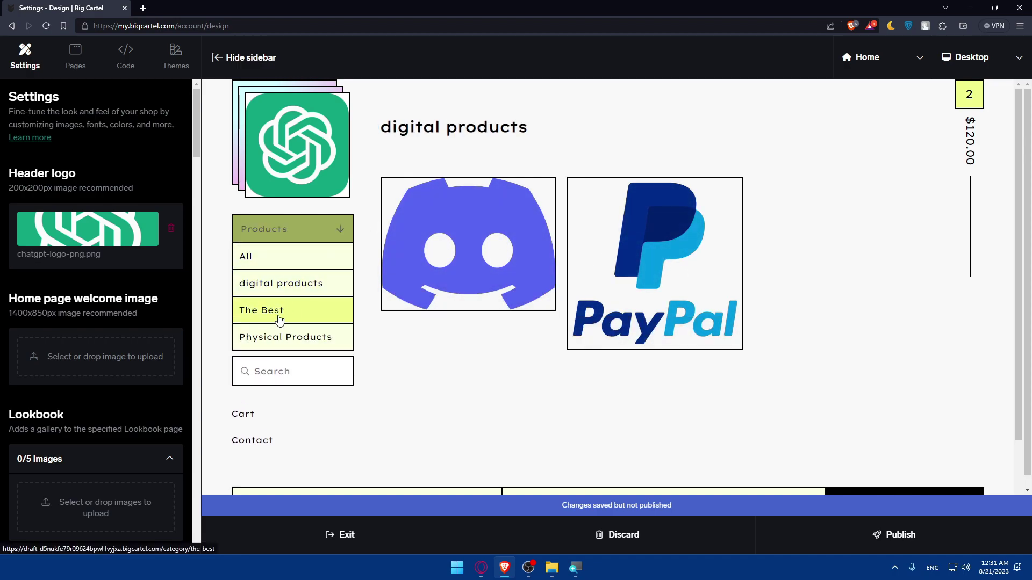
left_click(282, 310)
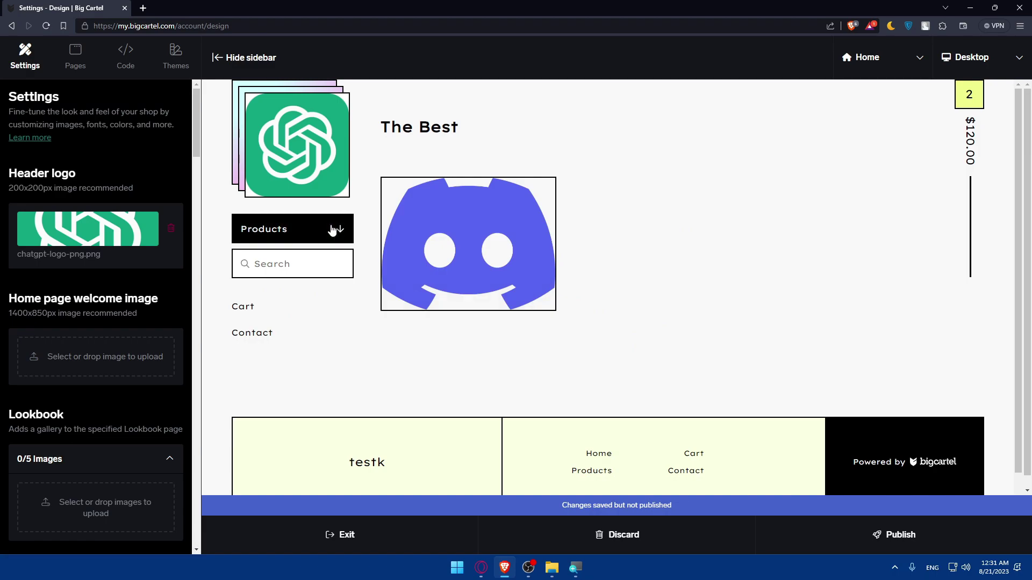
left_click(334, 228)
left_click(284, 338)
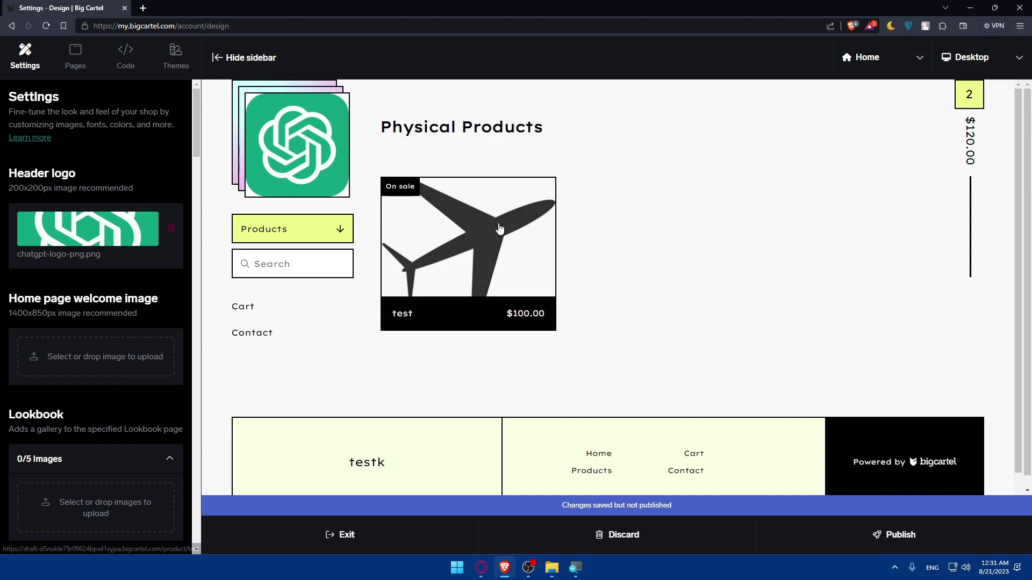
Preview Physical Products in Tablet and Phone layouts, restore Desktop, and exit the editor
left_click(979, 64)
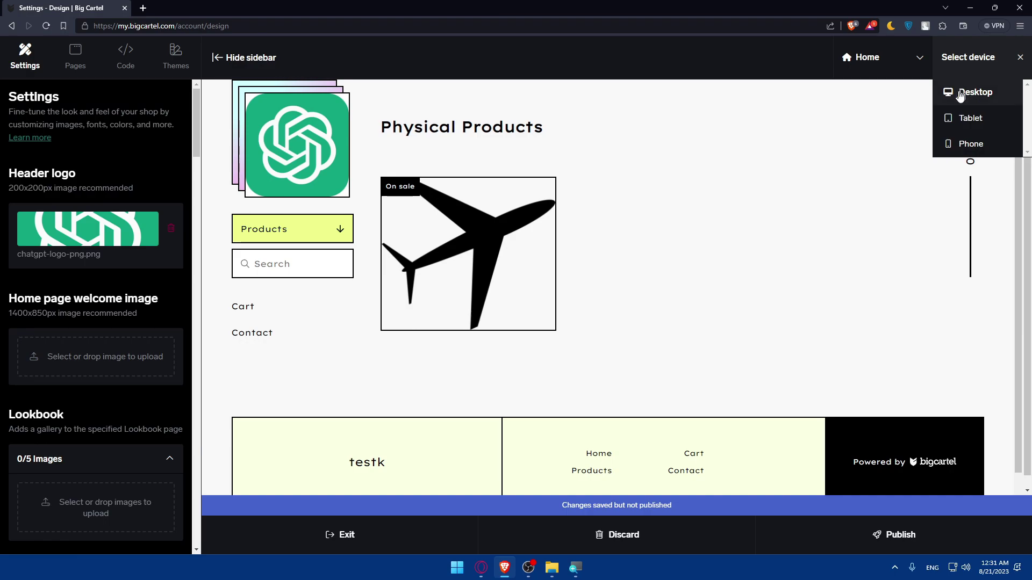
left_click(971, 116)
left_click(979, 59)
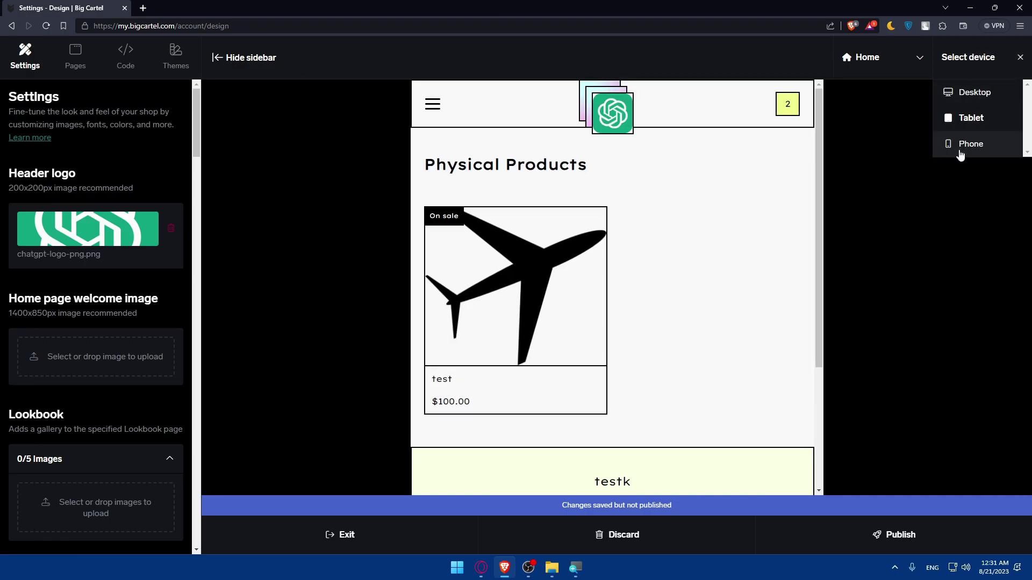
left_click(962, 145)
left_click(975, 61)
left_click(973, 92)
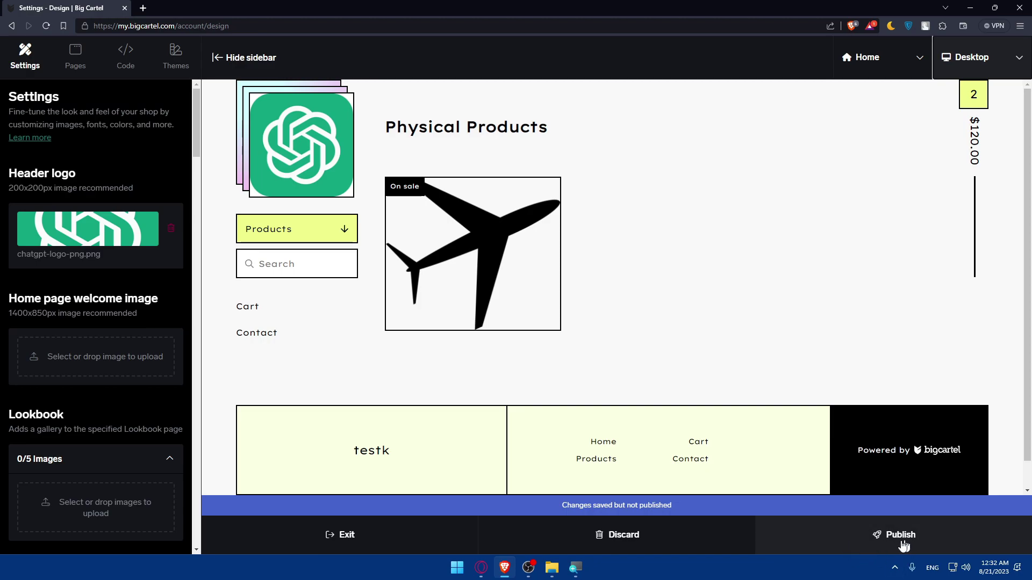
left_click(386, 542)
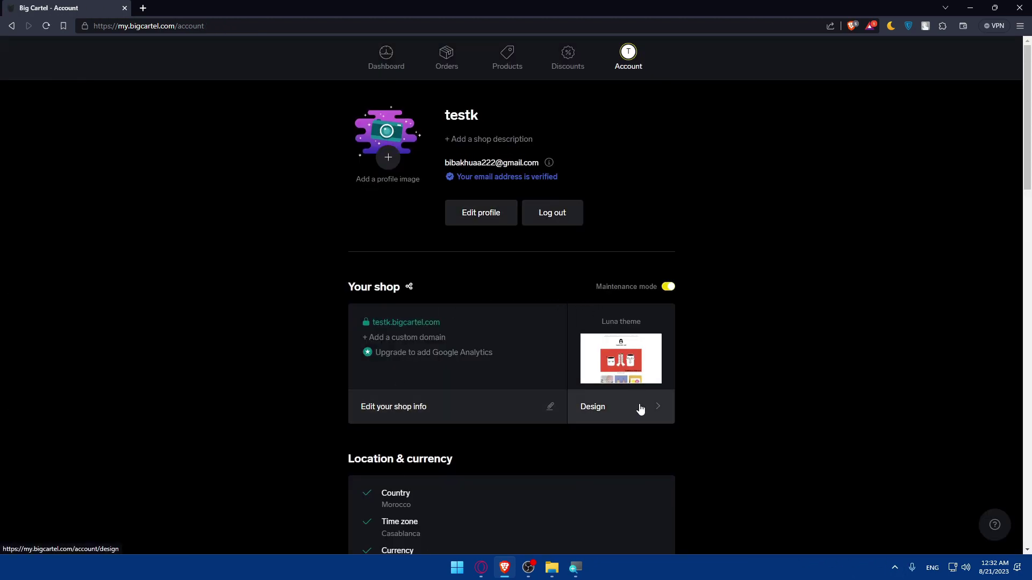
left_click(570, 401)
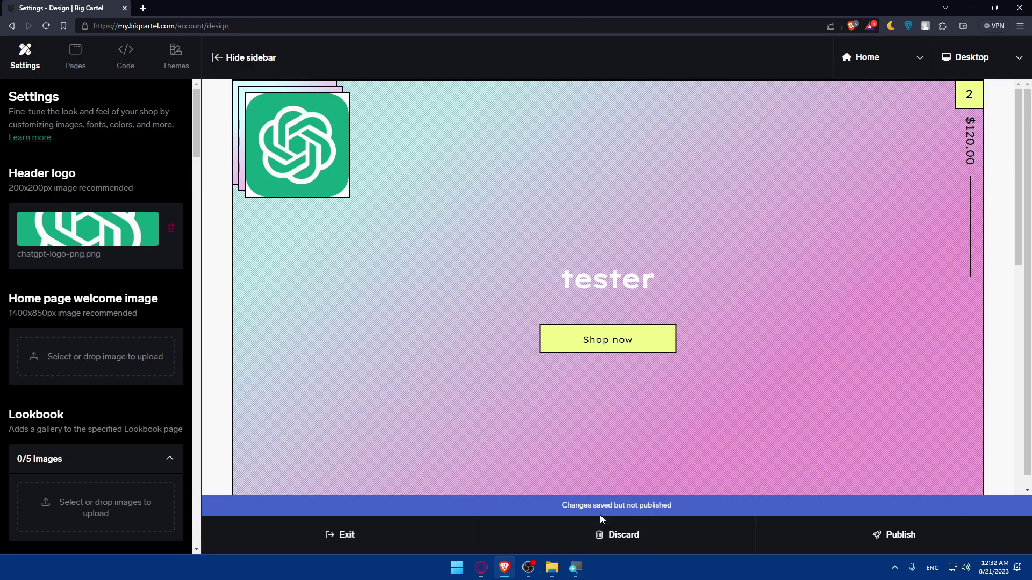
left_click(376, 532)
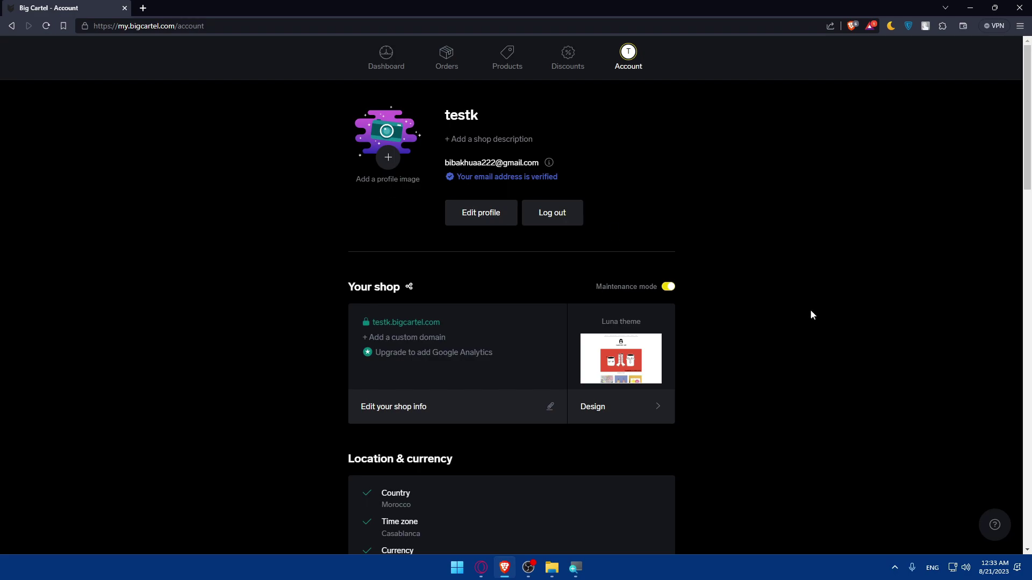
Open the Big Cartel help site in a new tab from the ? help menu and scroll through it
left_click(1007, 524)
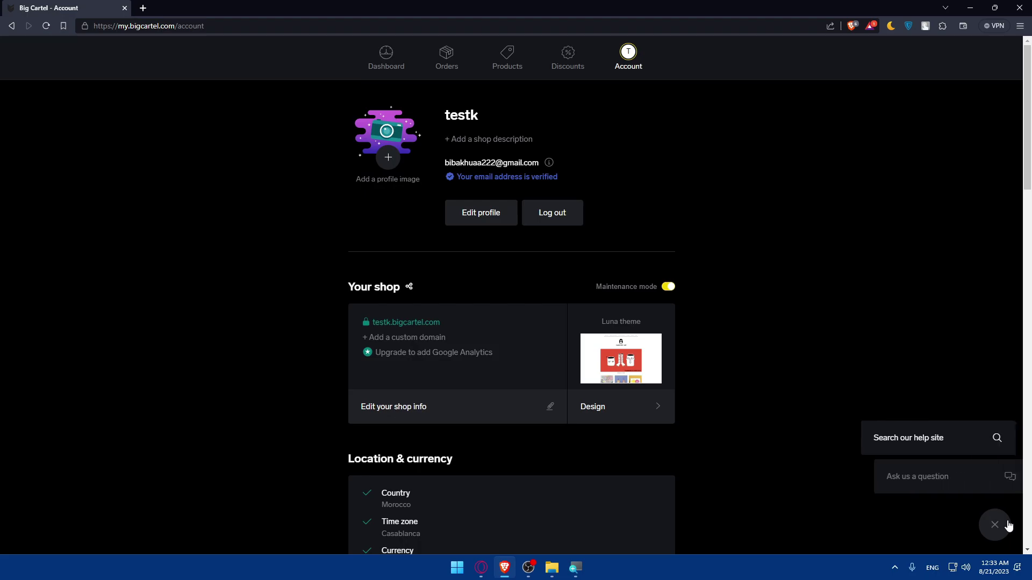
left_click(948, 437)
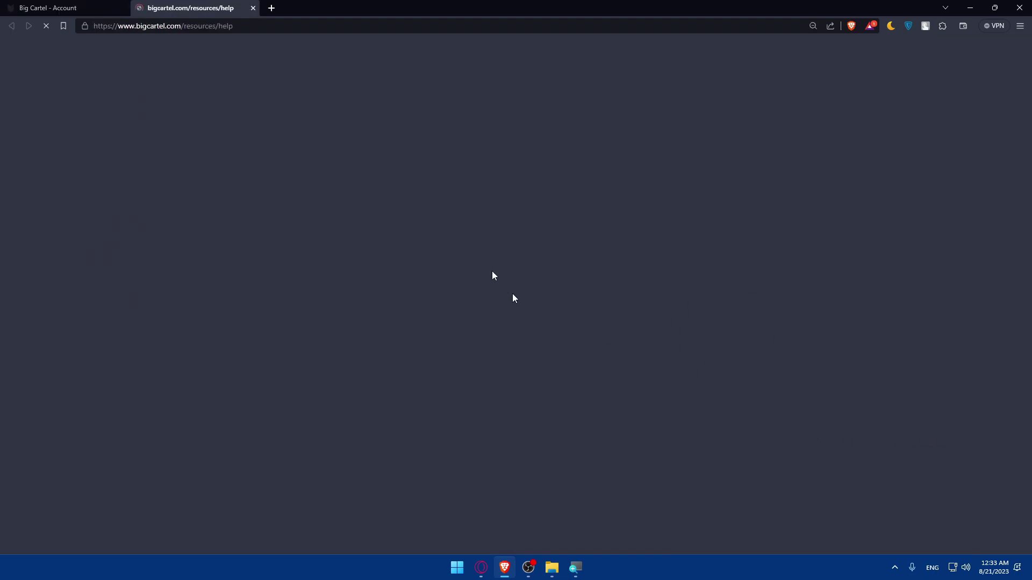
scroll(396, 211, "down", 2)
scroll(396, 210, "down", 20)
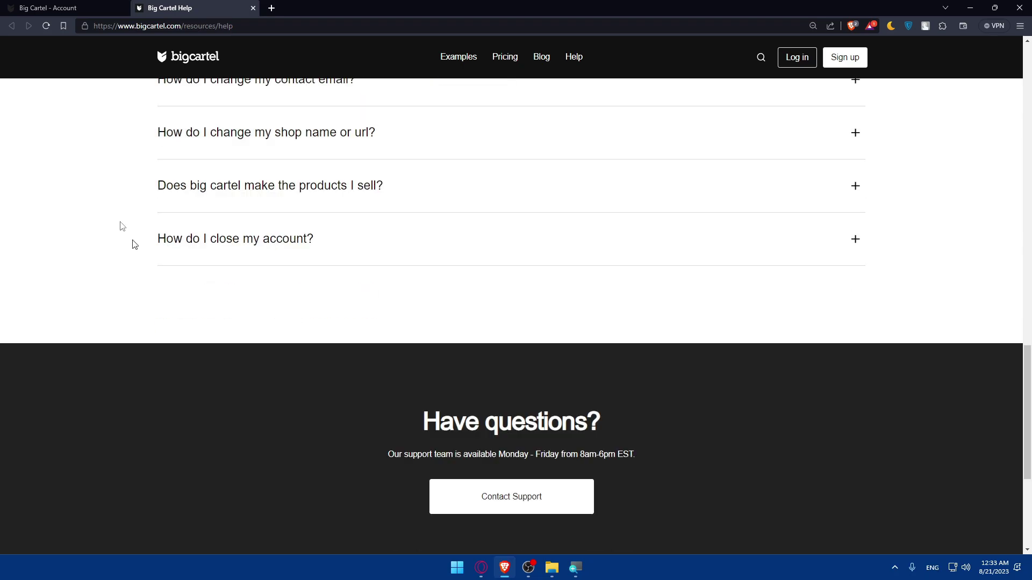
Back on the Account tab, start a support chat with Ask us a question and view the bot's greeting
left_click(92, 7)
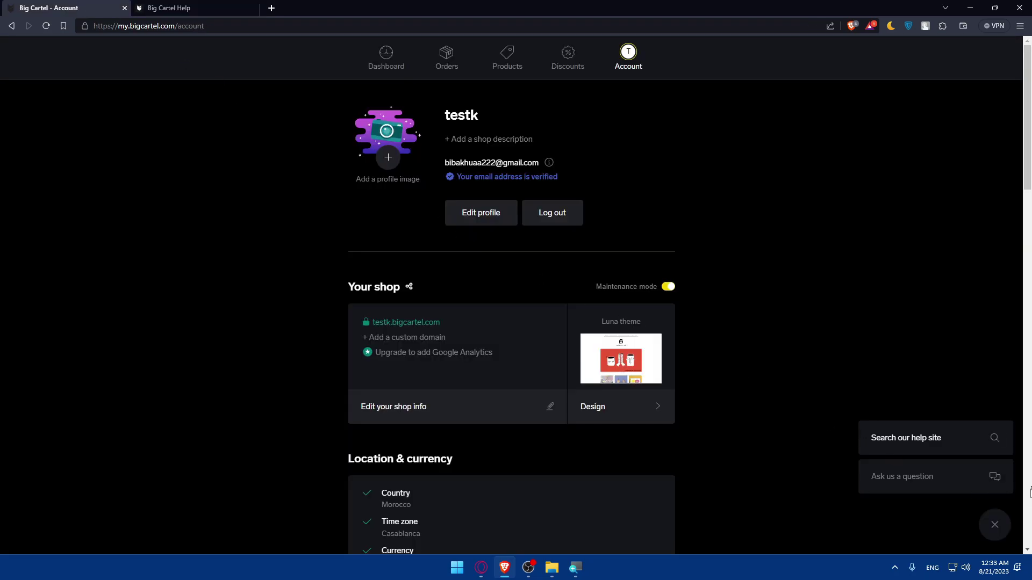
left_click(992, 479)
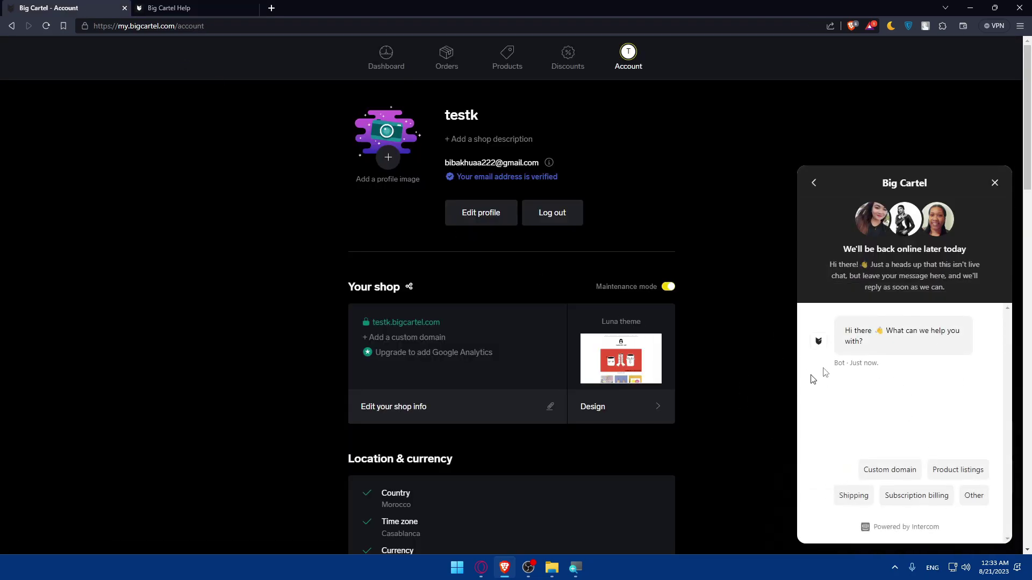
left_click_drag(971, 264, 903, 228)
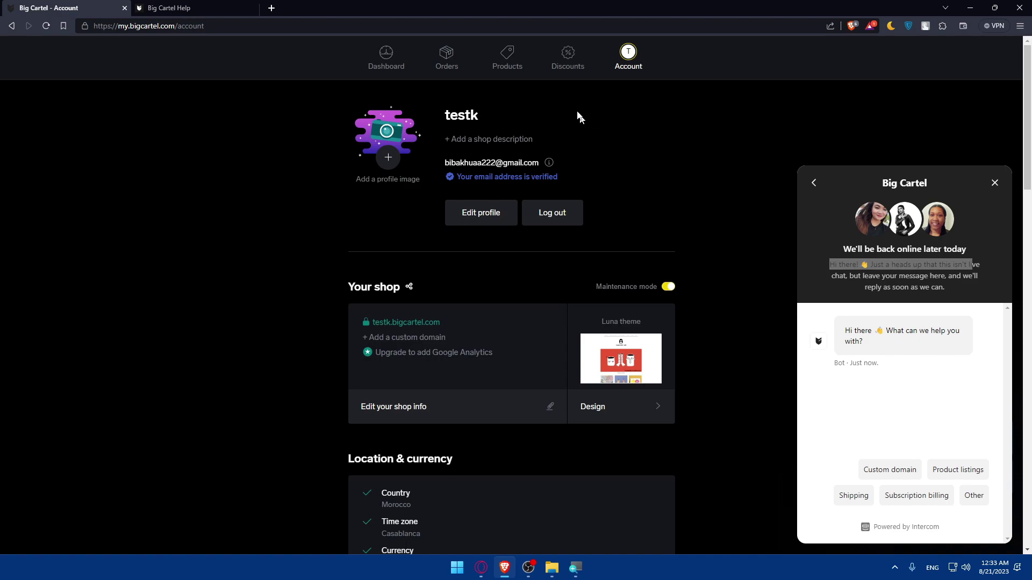
left_click(206, 188)
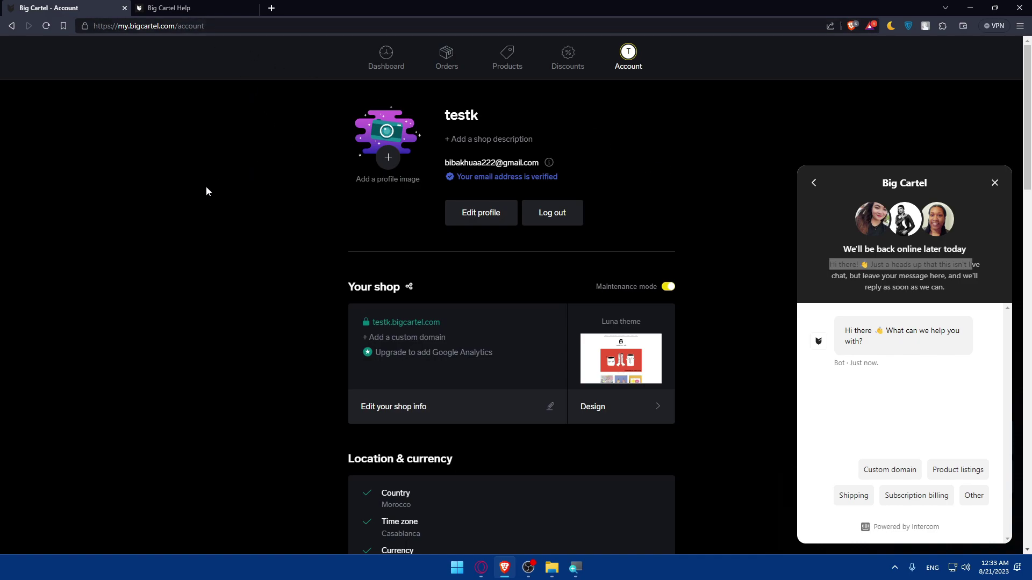